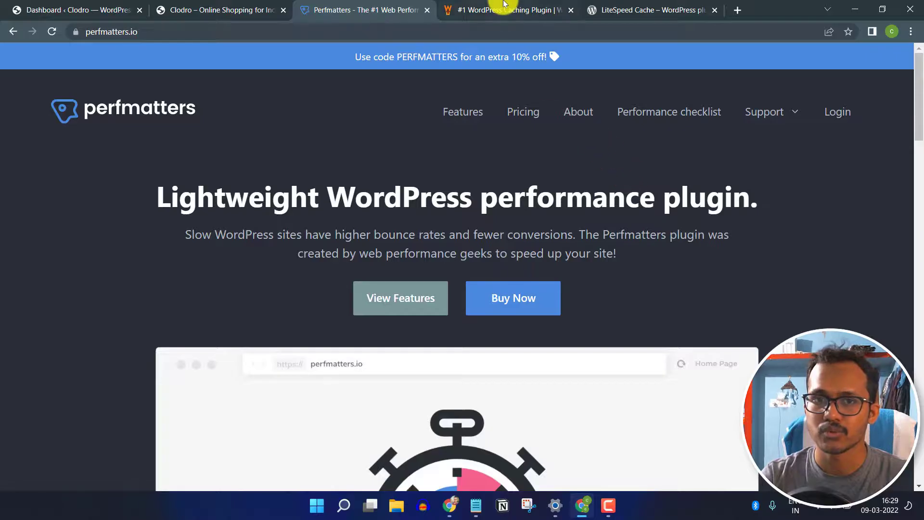
Step: Glance at the LiteSpeed Cache and Perfmatters tabs, then select the clodro.com address on the Clodro homepage
click(653, 10)
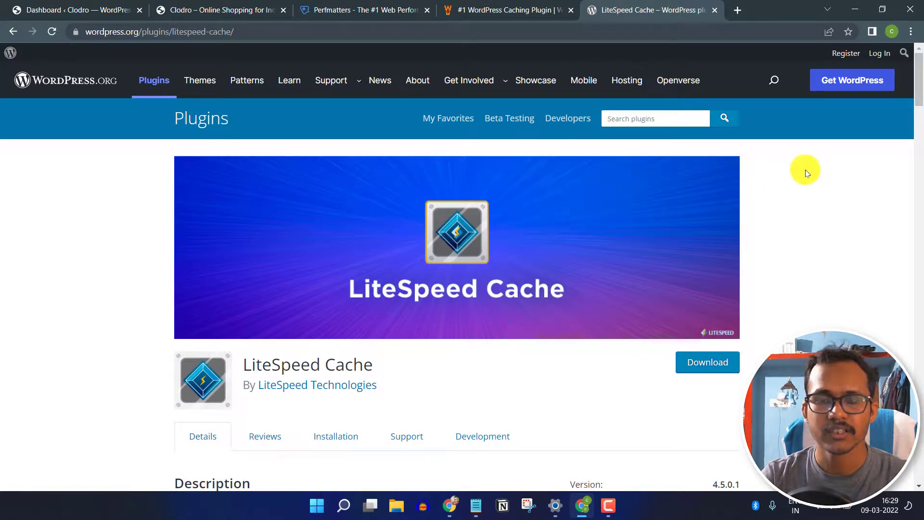
click(399, 10)
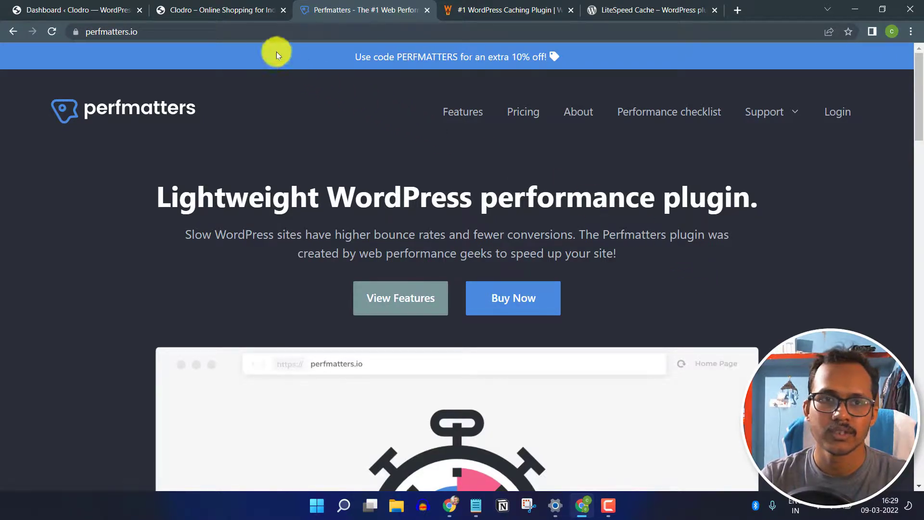
click(231, 12)
click(229, 33)
key(ctrl+c)
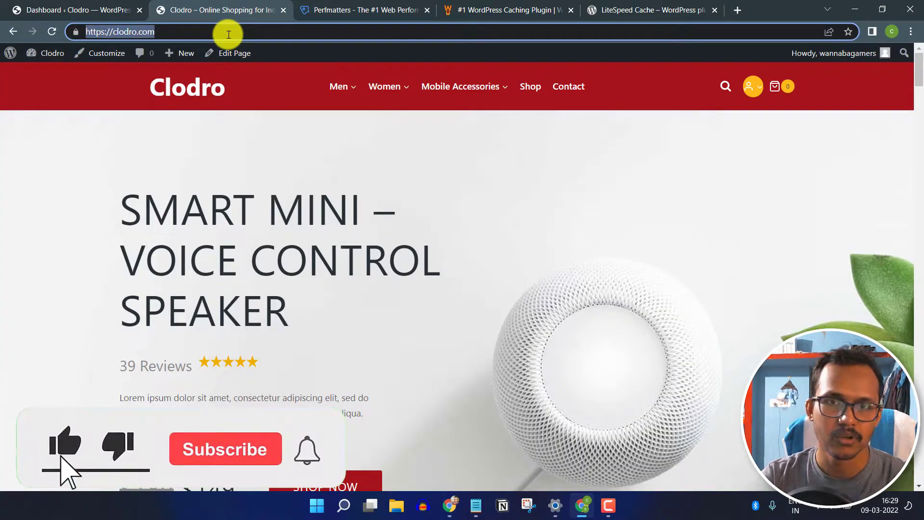
click(735, 11)
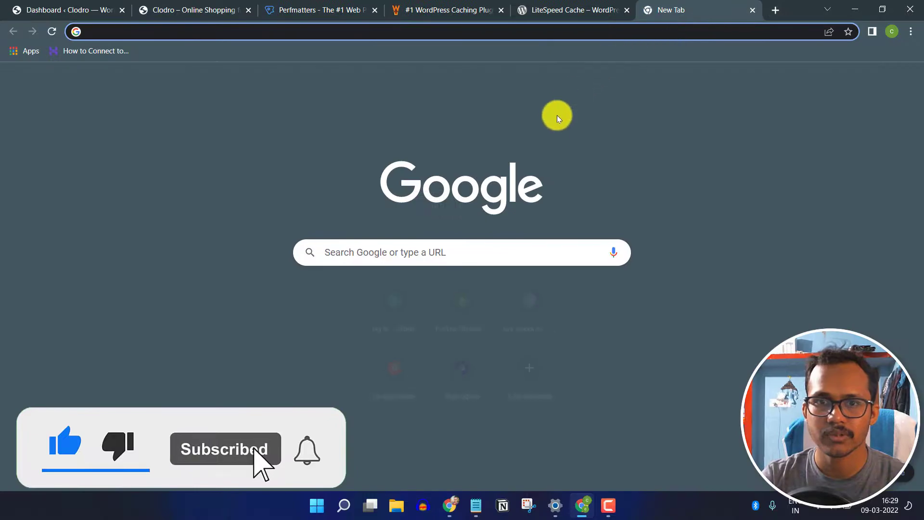
text(page)
key(Return)
click(171, 176)
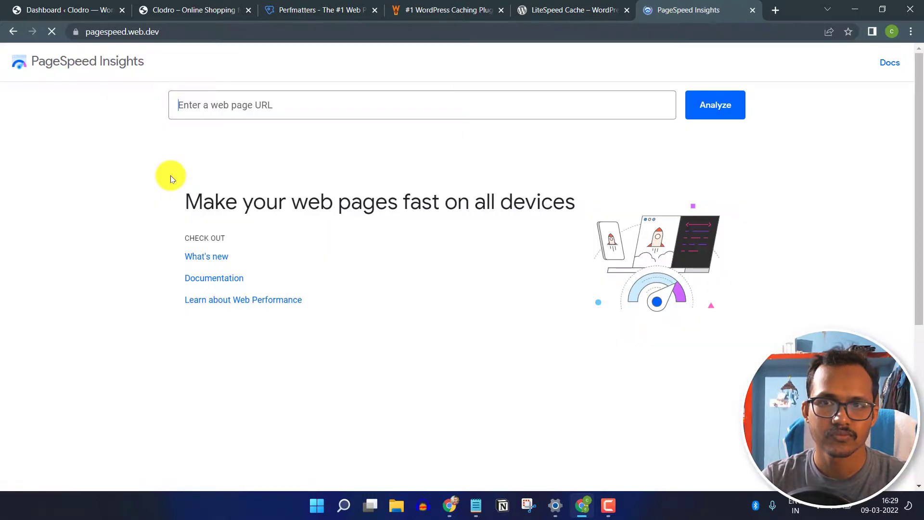
key(ctrl+v)
click(710, 107)
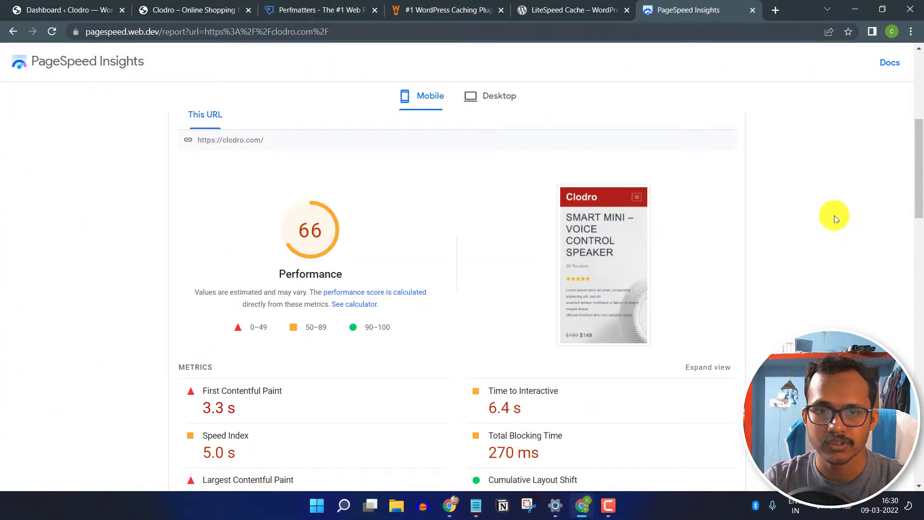
Step: Review the next-gen image formats and render-blocking resources opportunities, noting the 1.98 s savings
scroll(834, 215, down, 3)
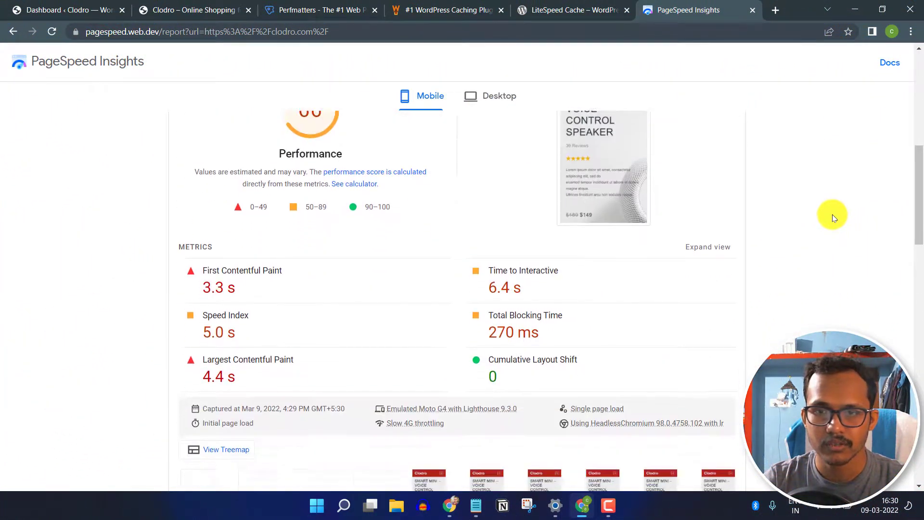
scroll(816, 212, up, 3)
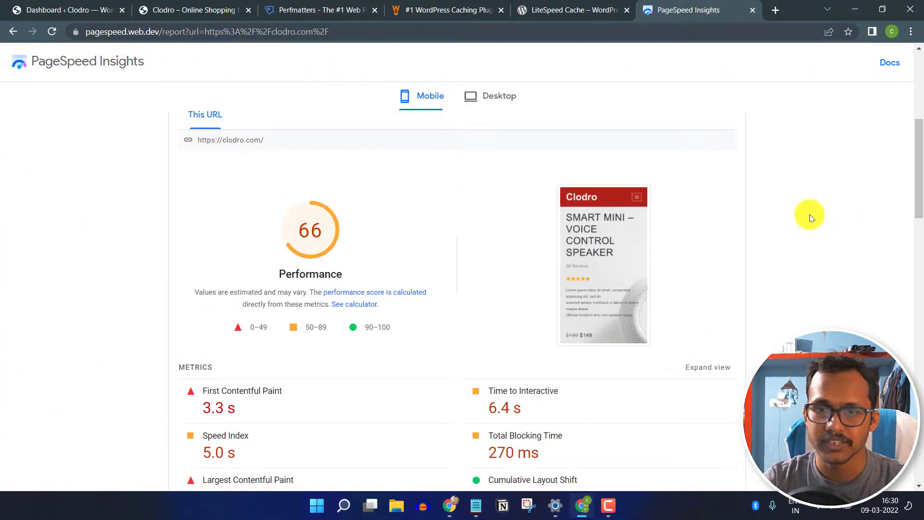
scroll(808, 212, down, 5)
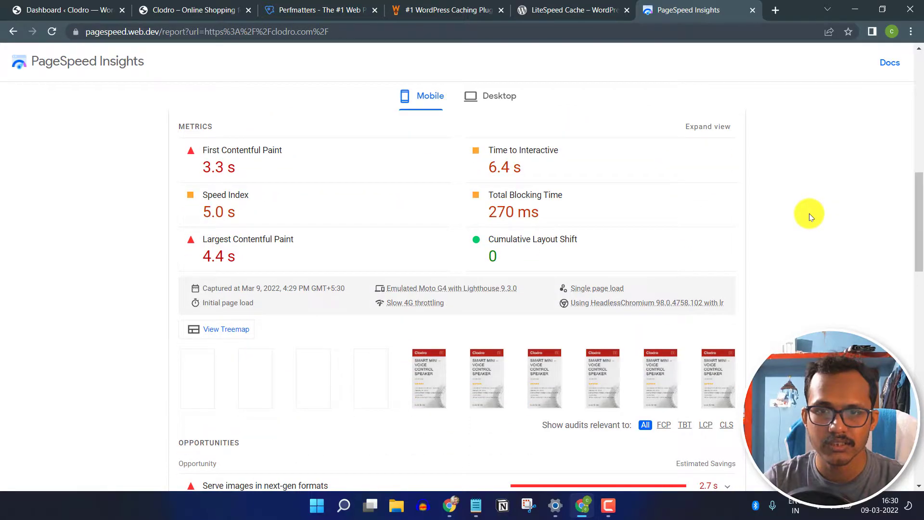
scroll(809, 213, down, 6)
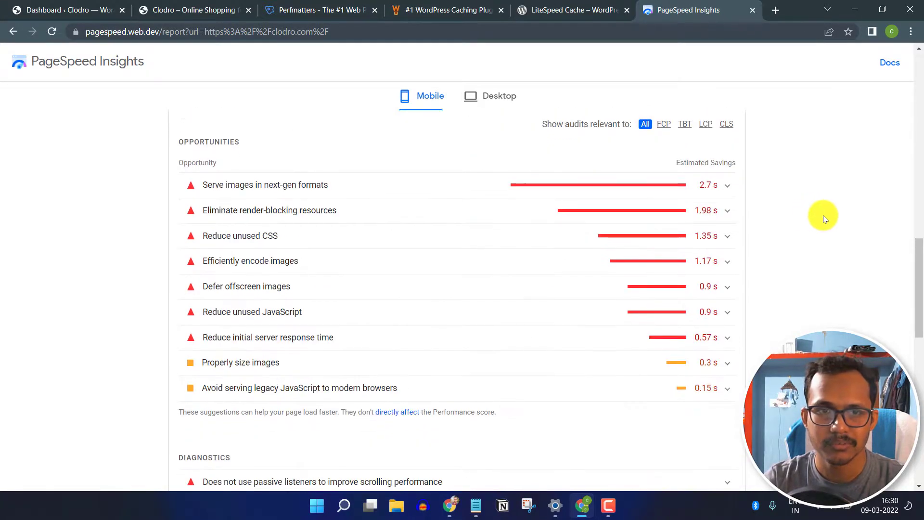
click(713, 186)
scroll(825, 206, up, 1)
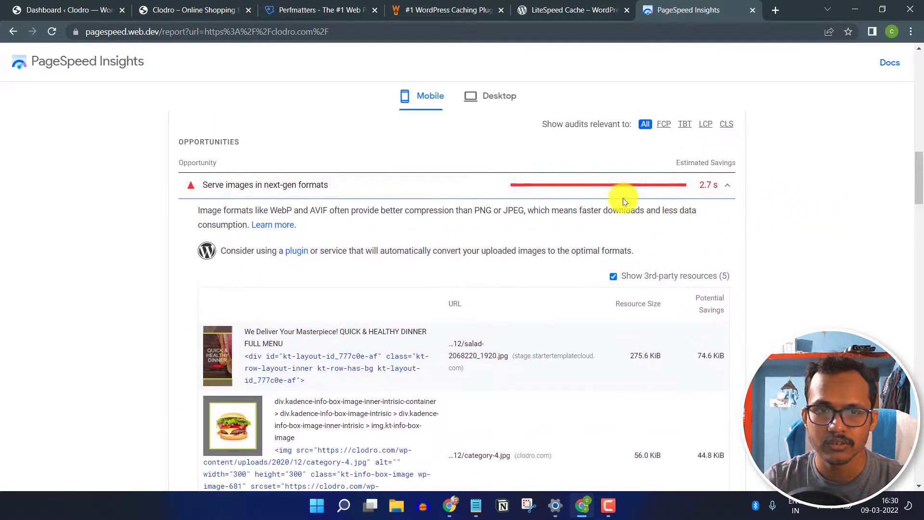
click(701, 193)
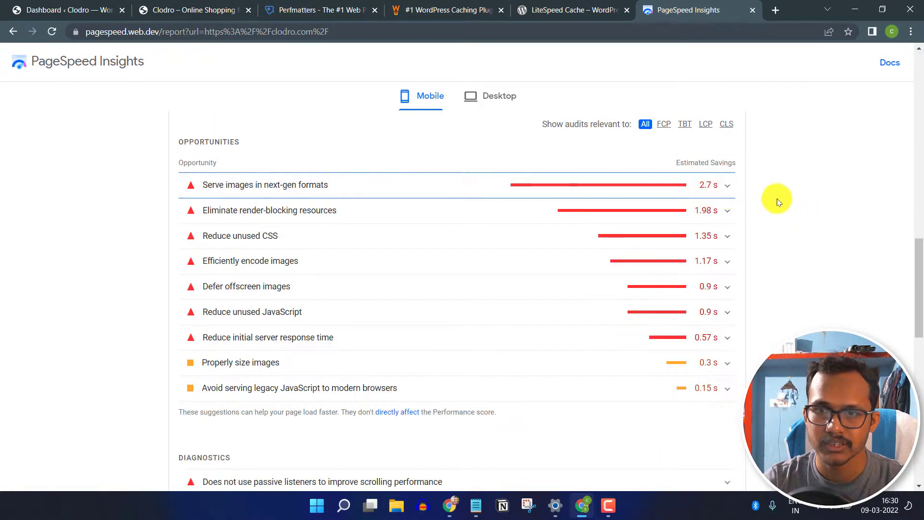
scroll(777, 195, down, 1)
click(708, 149)
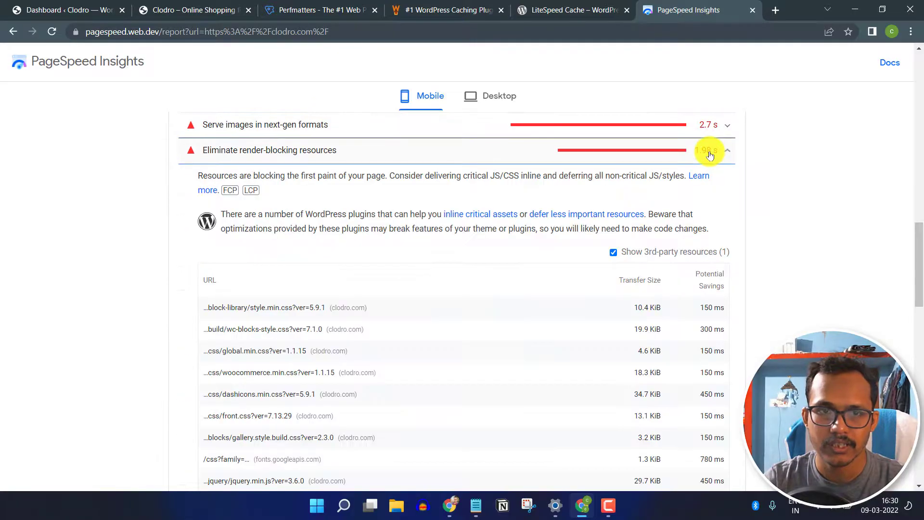
scroll(818, 185, down, 1)
scroll(814, 202, down, 2)
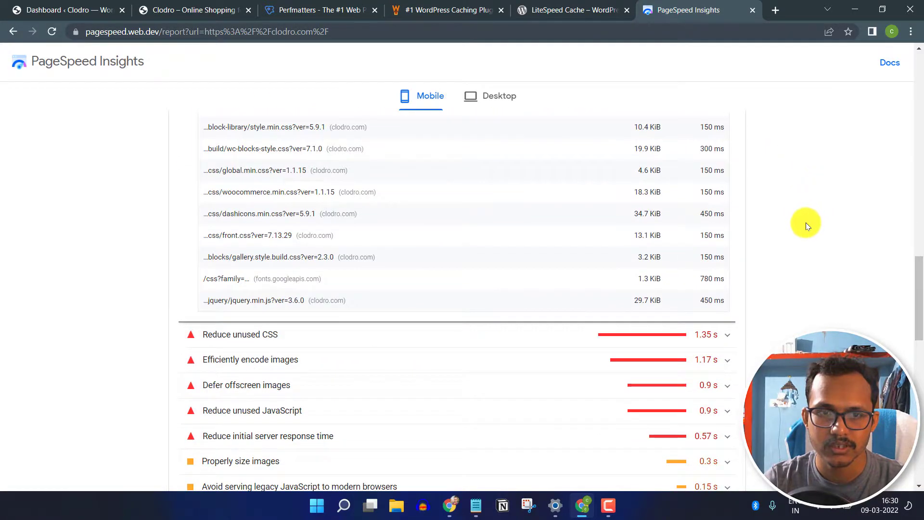
scroll(810, 226, up, 2)
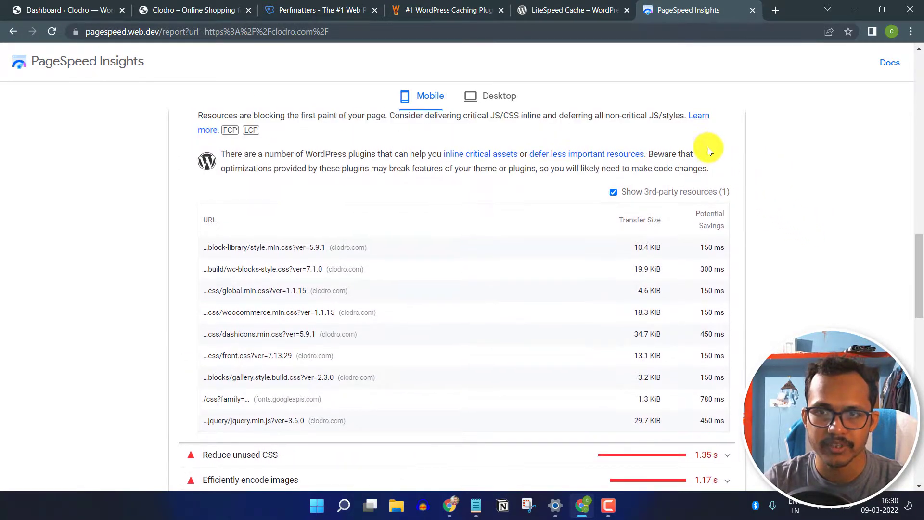
scroll(708, 146, up, 1)
double_click(704, 151)
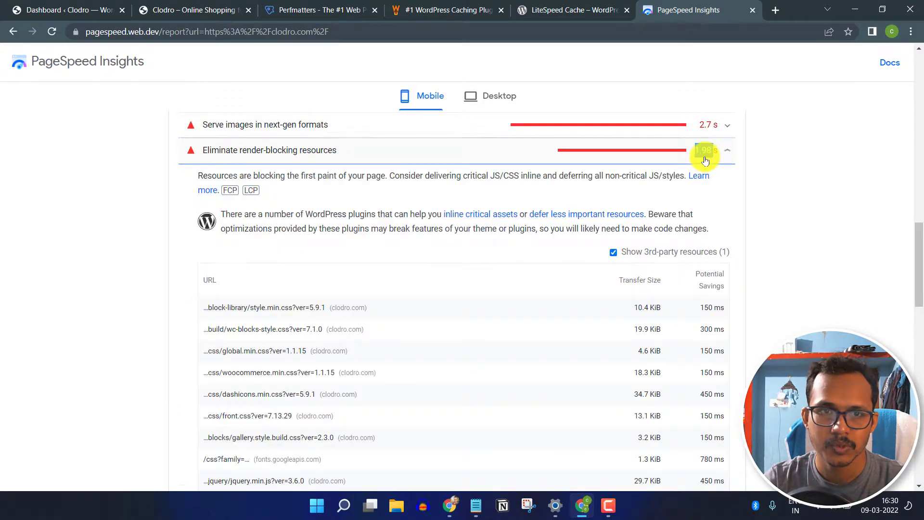
click(732, 165)
Step: Inspect the Reduce unused CSS, Reduce unused JavaScript and Defer offscreen images opportunities
scroll(776, 192, down, 2)
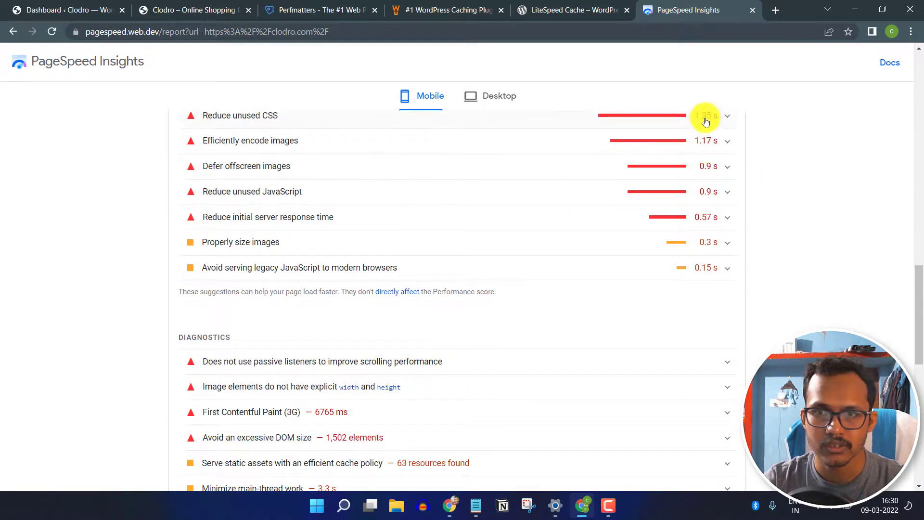
click(706, 121)
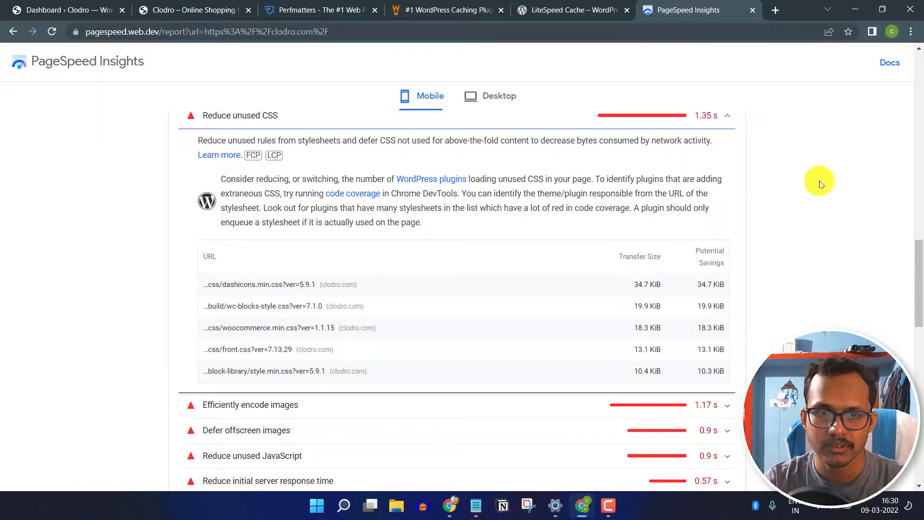
scroll(804, 259, down, 2)
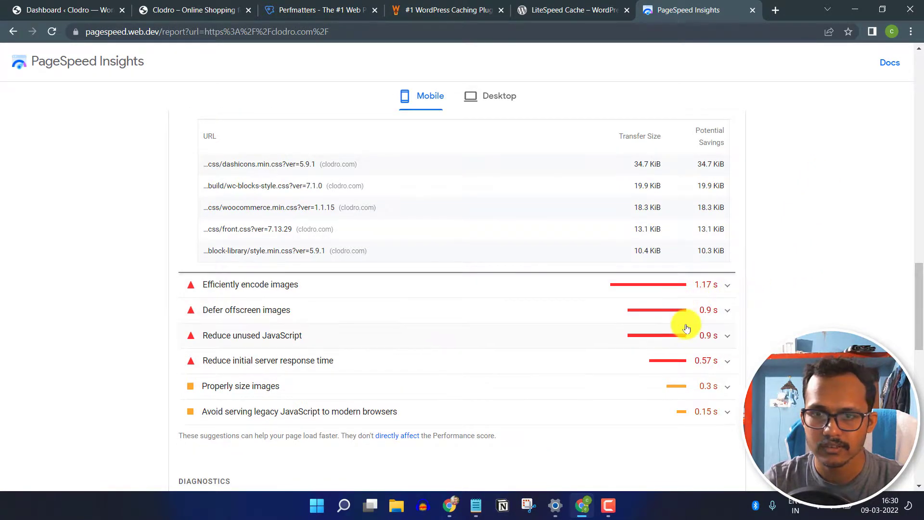
click(686, 329)
scroll(778, 324, down, 3)
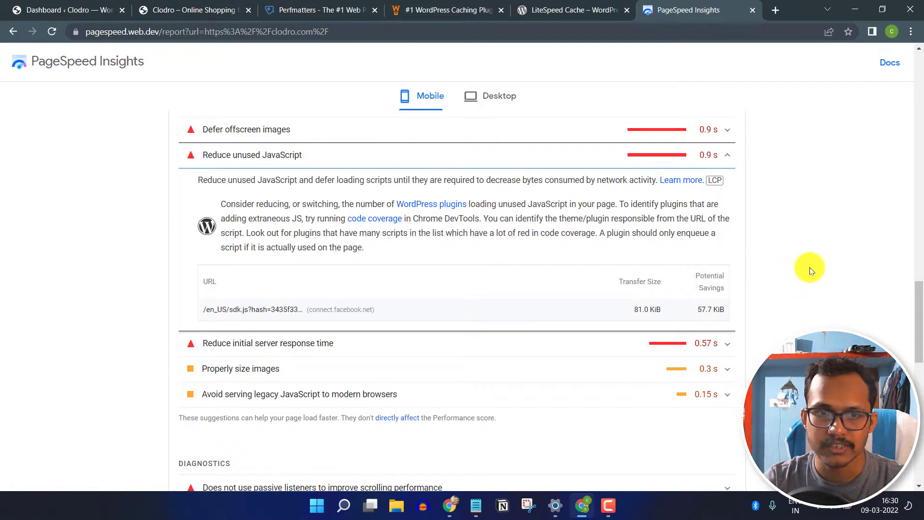
click(712, 129)
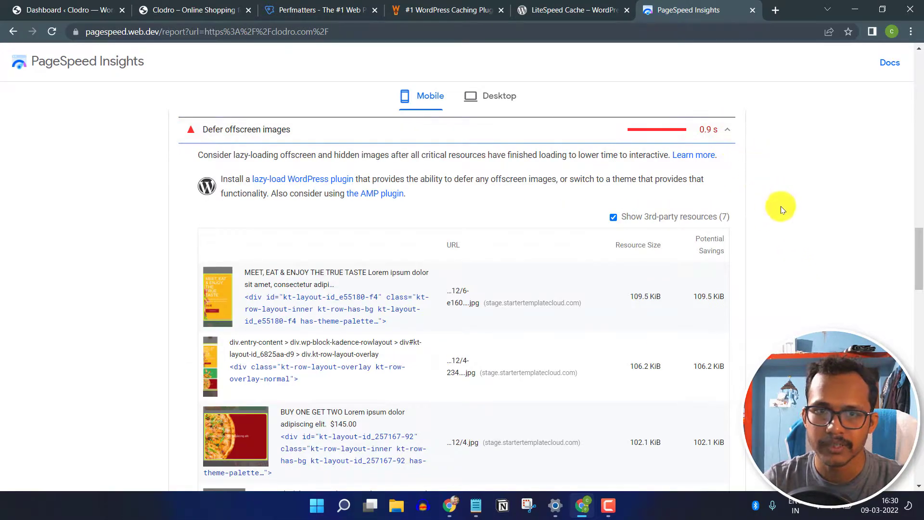
scroll(771, 205, up, 1)
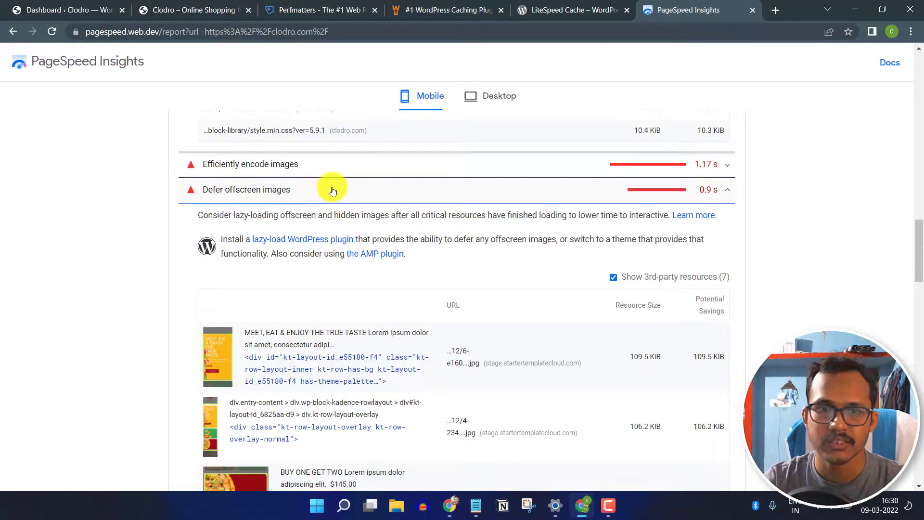
click(724, 195)
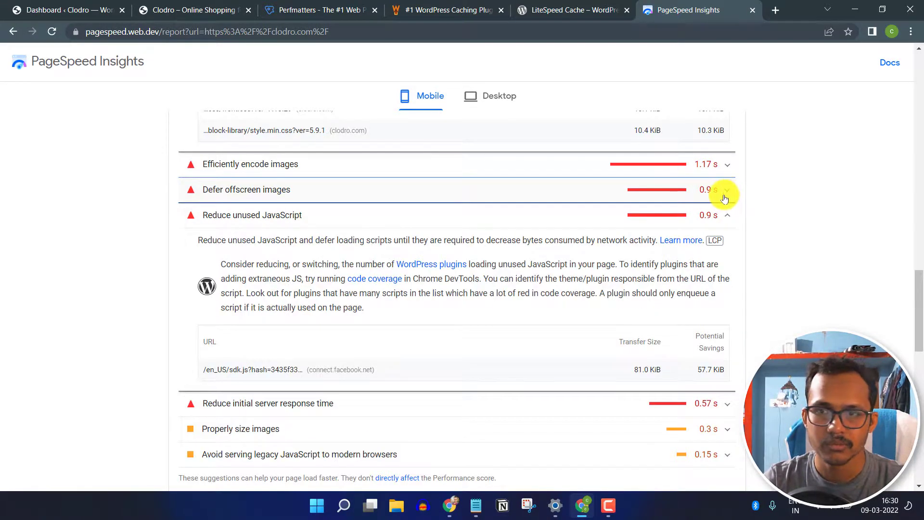
click(724, 220)
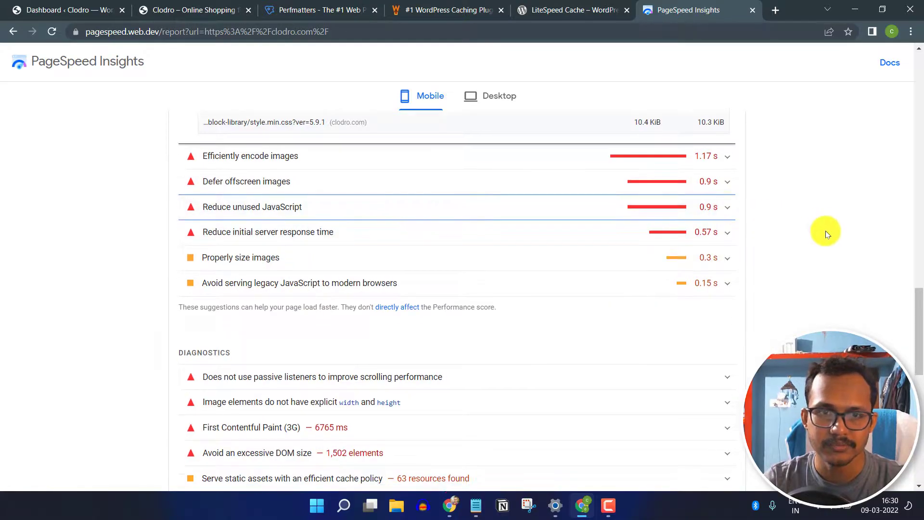
Step: Check the request counts and transfer sizes diagnostic, then return to the Clodro dashboard
scroll(793, 231, down, 4)
scroll(785, 235, down, 1)
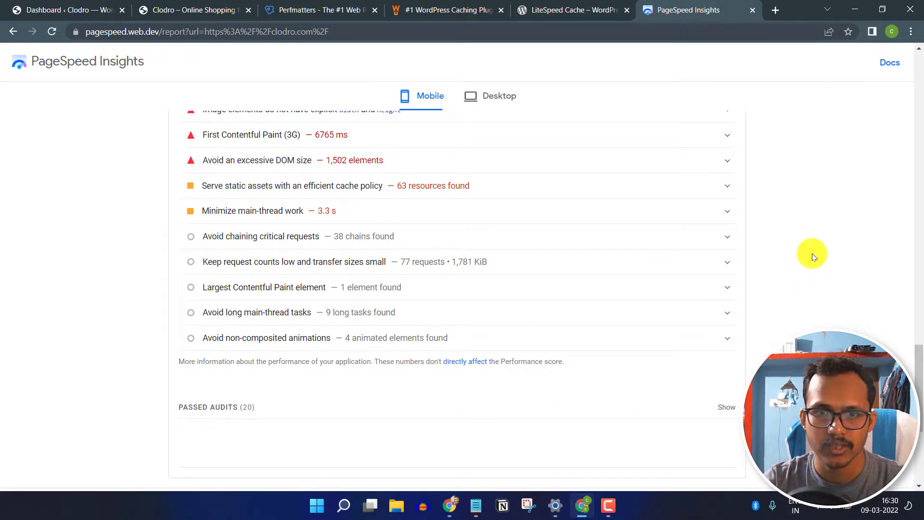
scroll(790, 245, down, 2)
click(620, 205)
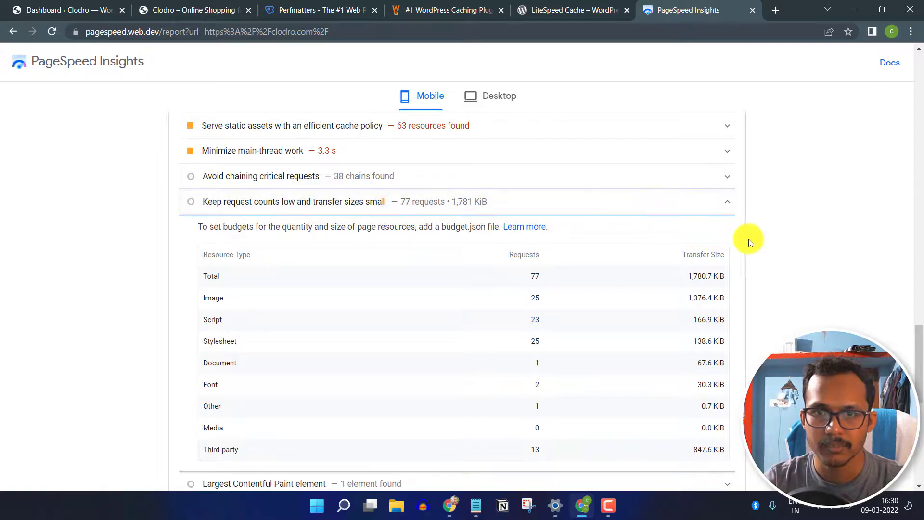
scroll(752, 289, down, 1)
scroll(770, 299, up, 1)
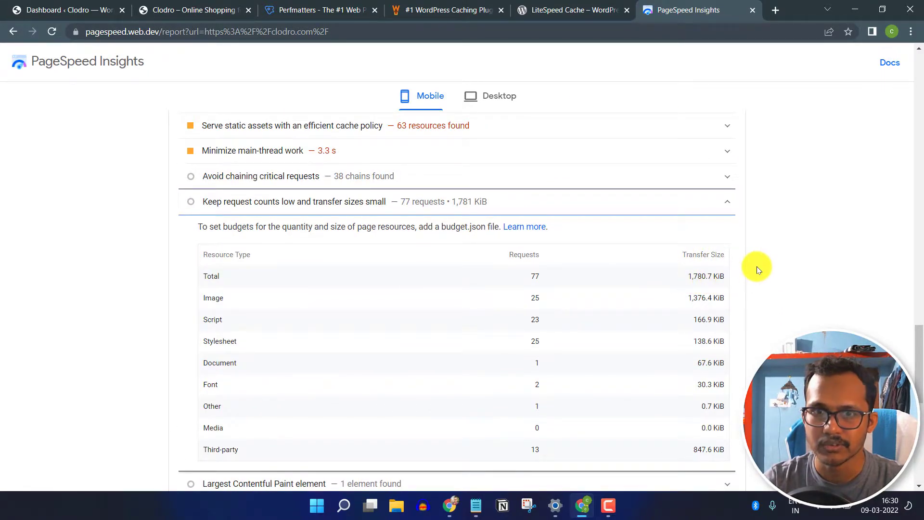
click(722, 203)
scroll(879, 274, up, 5)
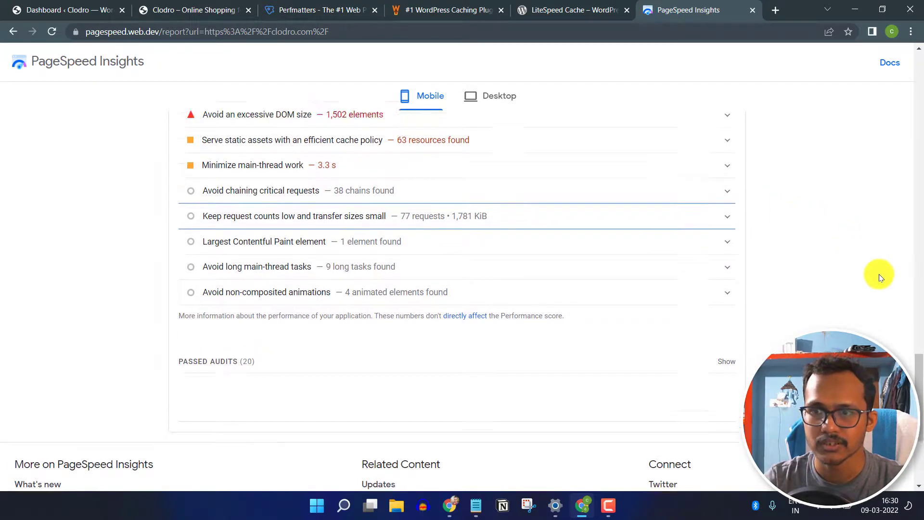
scroll(862, 260, up, 3)
click(96, 10)
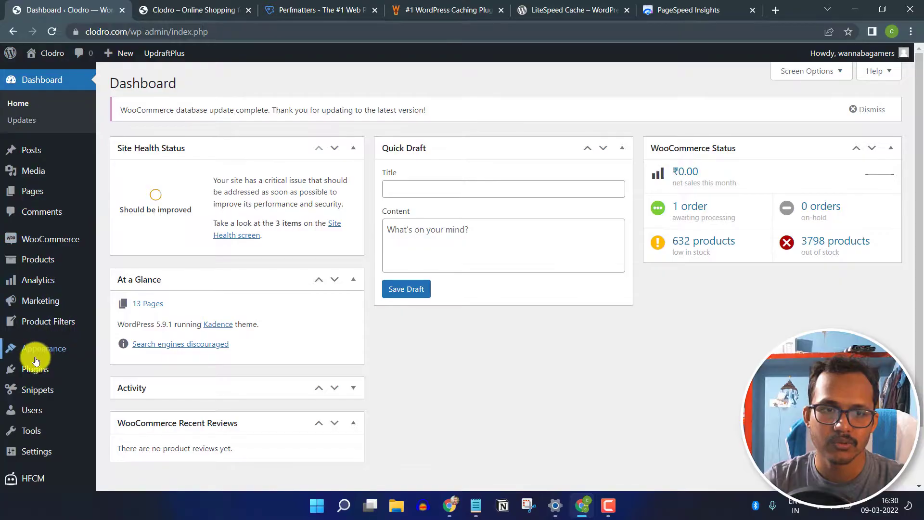
Step: Open Add Plugins, compare the Perfmatters, WP Rocket and LiteSpeed Cache sites, then return there
mouse_move(32, 371)
click(126, 387)
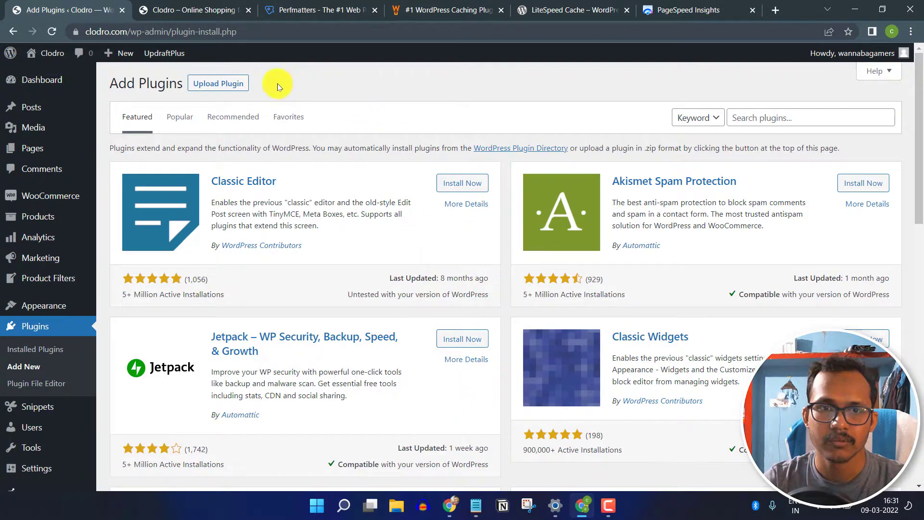
click(321, 6)
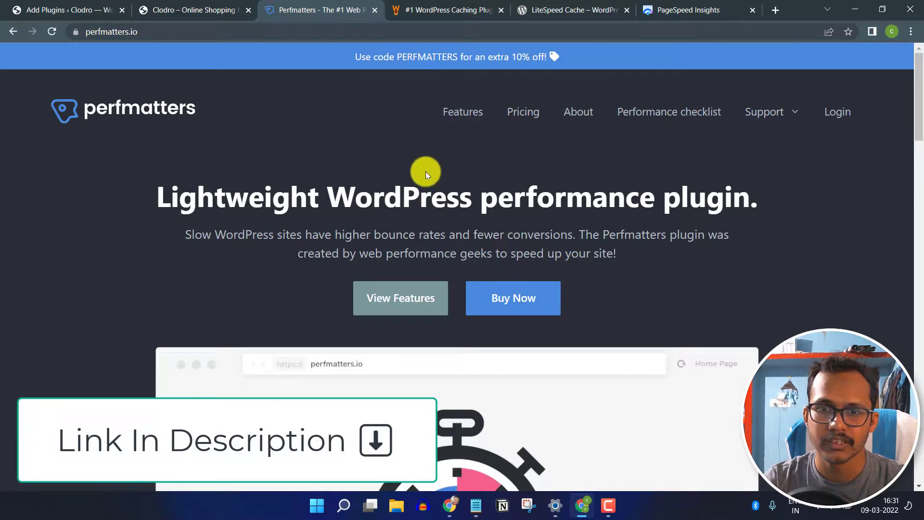
click(446, 9)
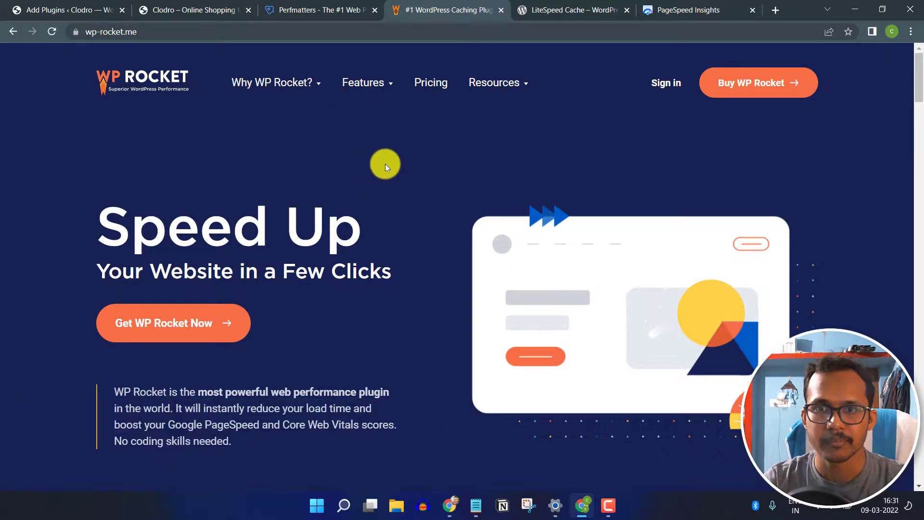
click(563, 10)
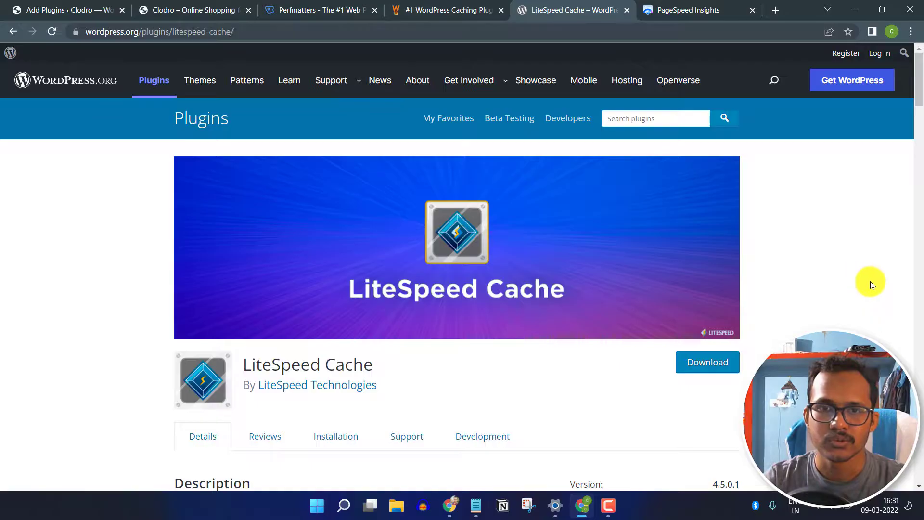
click(342, 9)
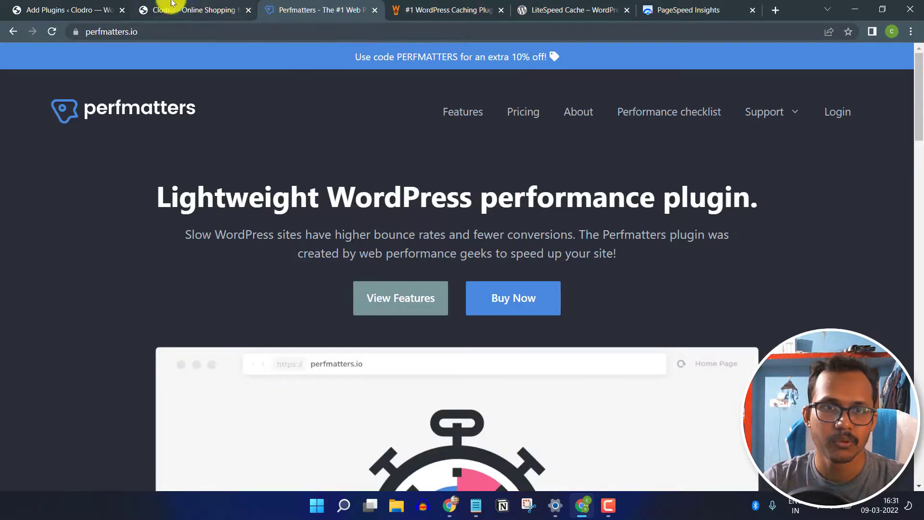
click(24, 9)
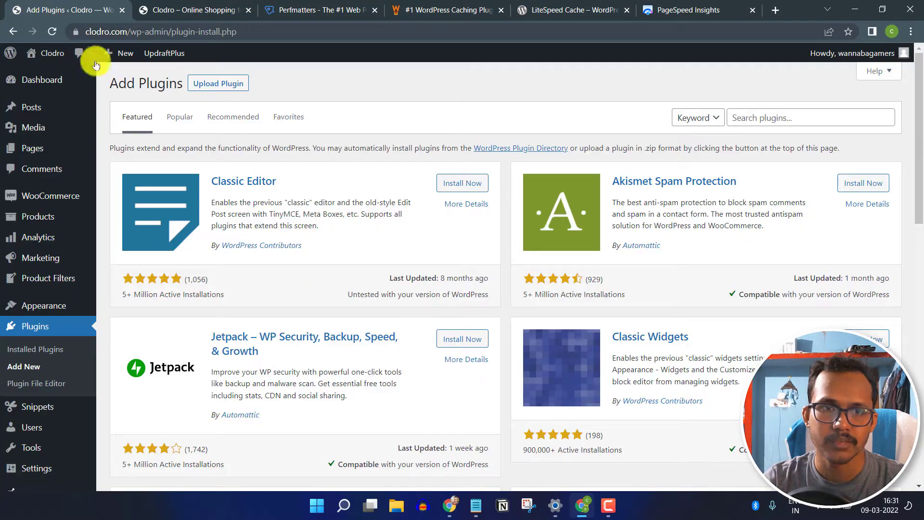
Step: Upload perfmatters_v1.8.4.zip from the F: drive, install it and activate the plugin
click(205, 86)
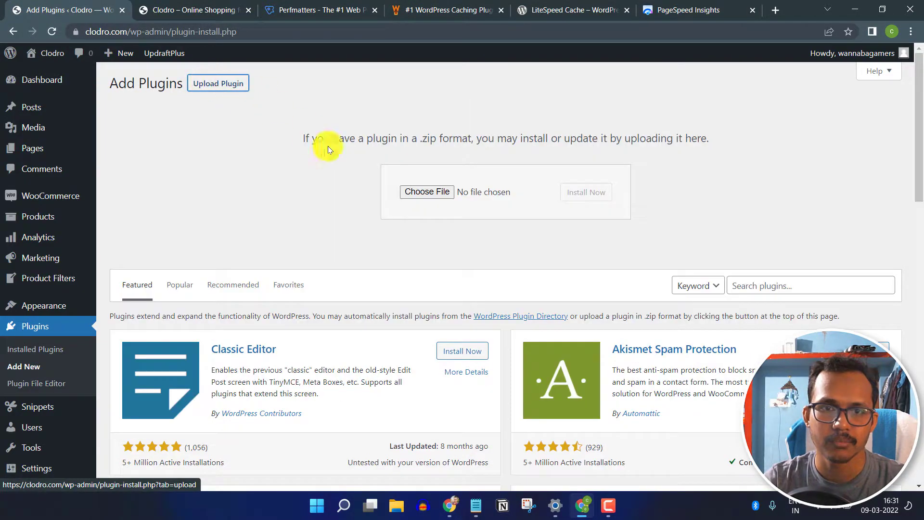
click(437, 195)
click(58, 360)
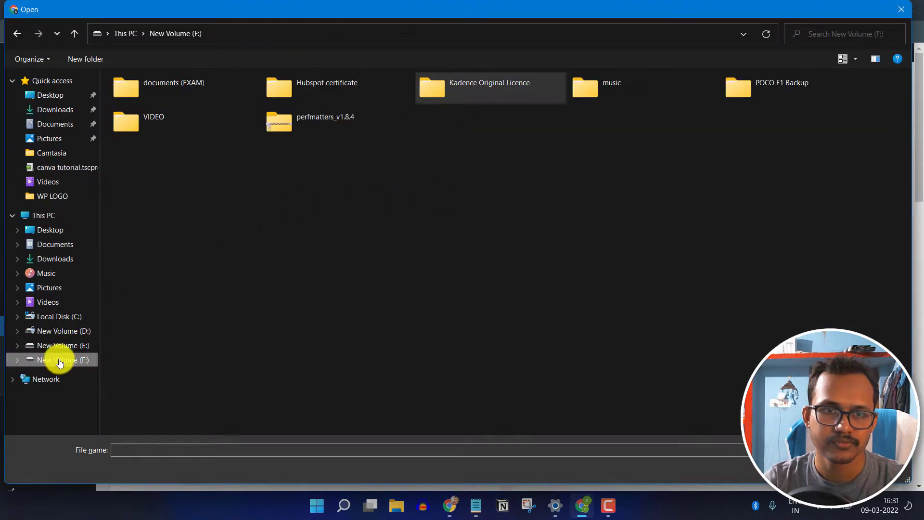
click(316, 135)
key(Return)
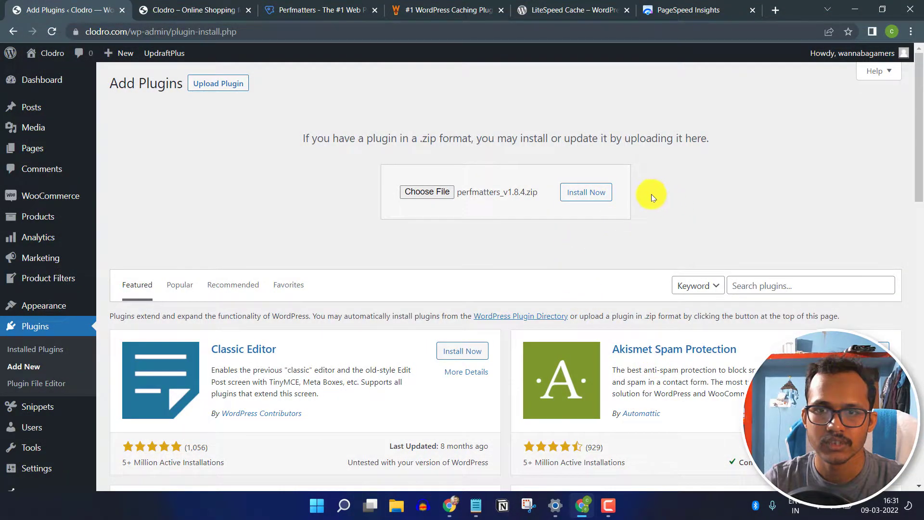
click(601, 192)
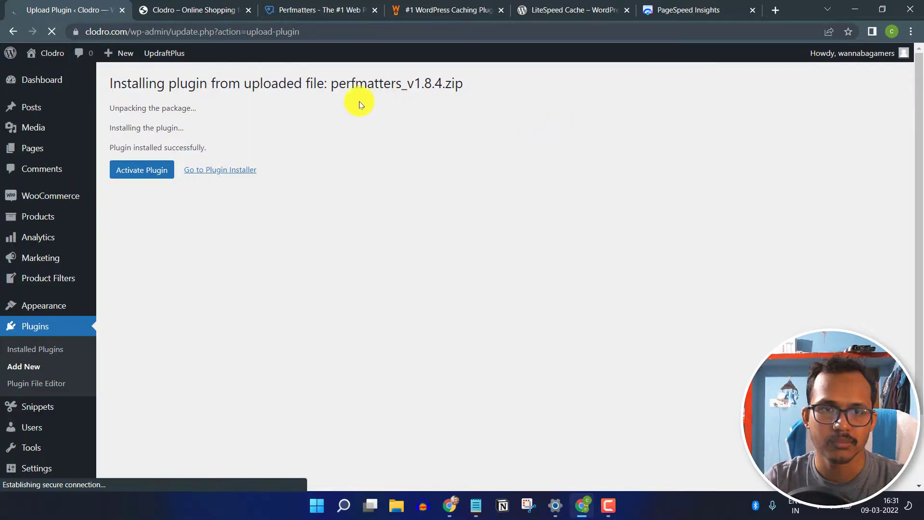
click(130, 174)
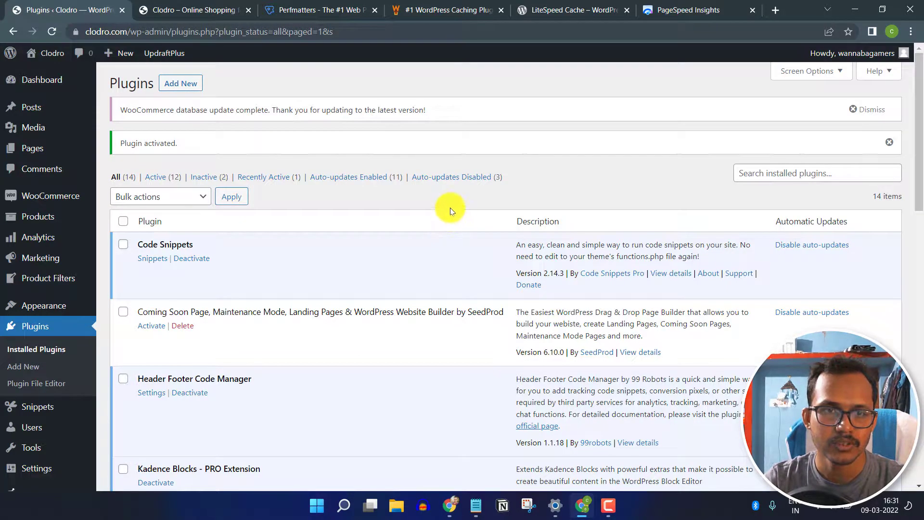
Step: Open Settings > Perfmatters and switch on Disable Emojis
scroll(49, 337, down, 5)
mouse_move(33, 385)
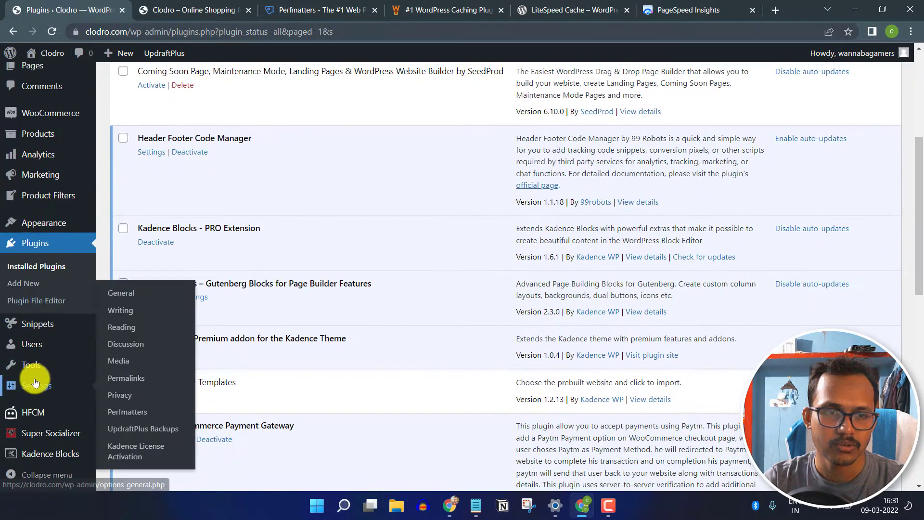
click(130, 414)
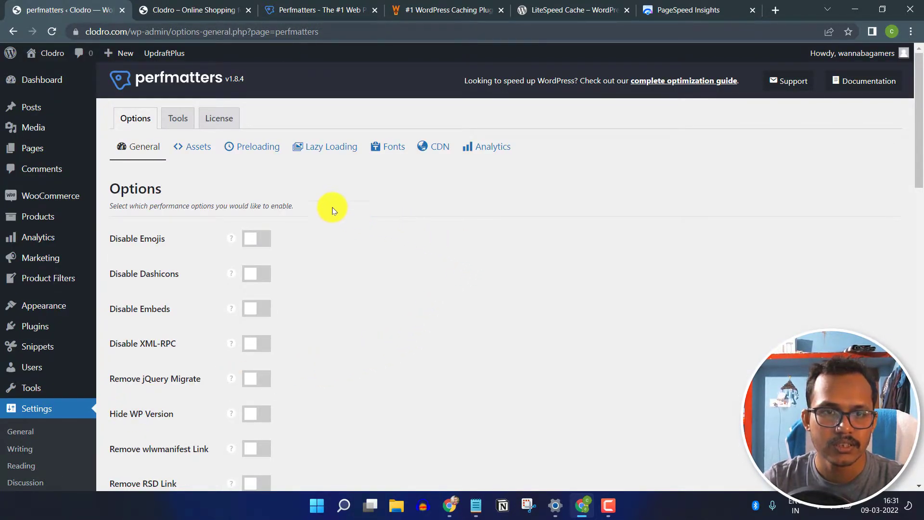
scroll(346, 221, down, 5)
scroll(443, 287, up, 5)
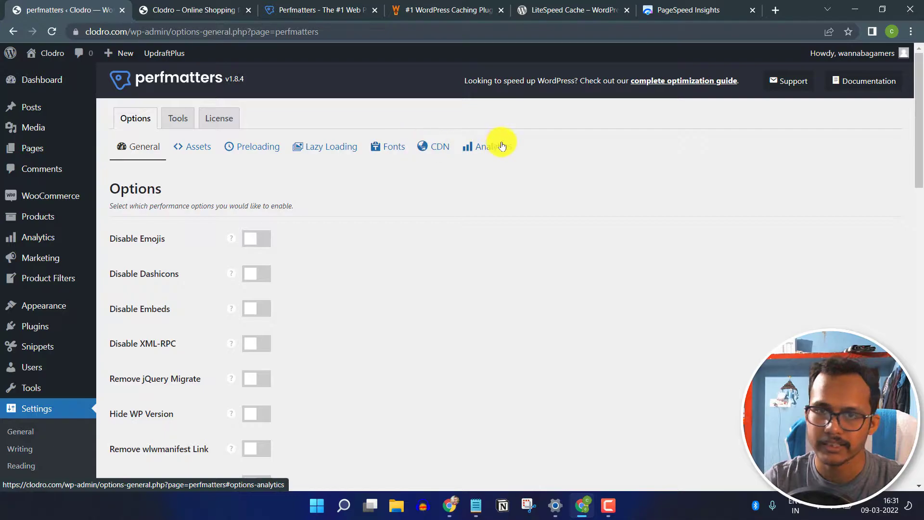
scroll(374, 238, down, 1)
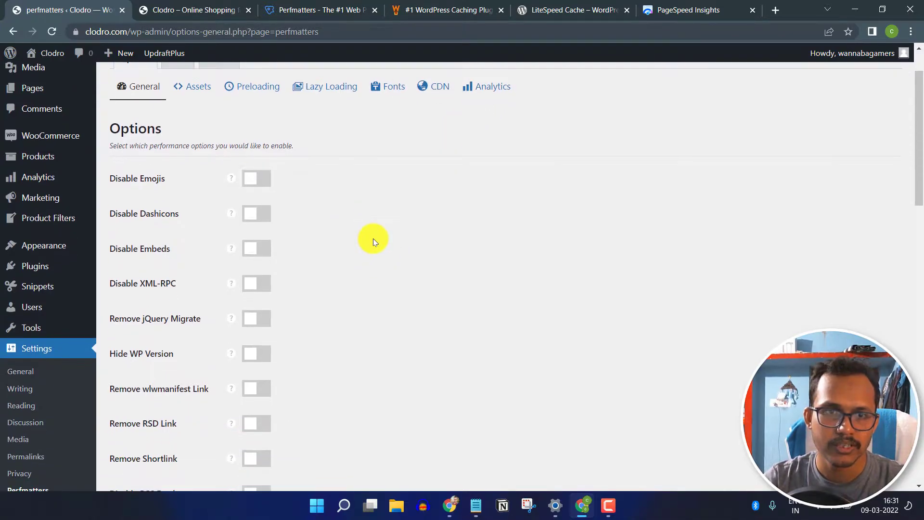
click(259, 186)
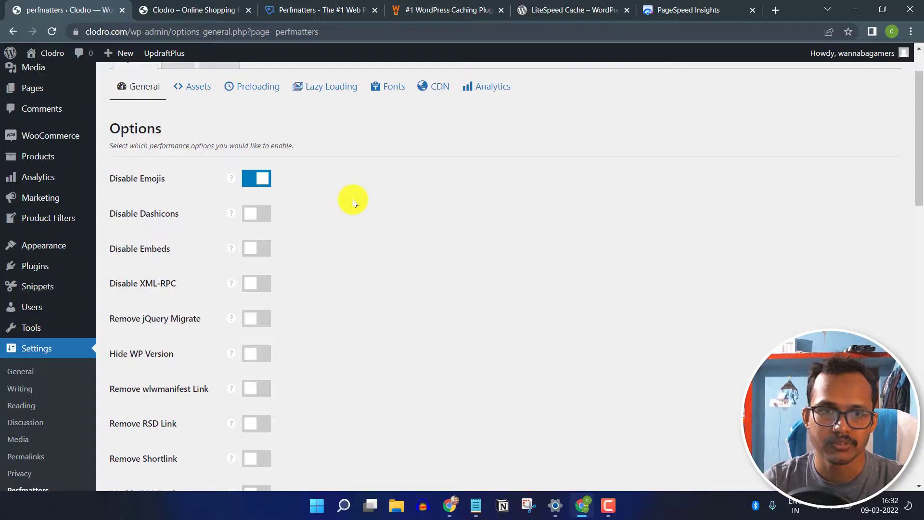
Step: Switch on Disable XML-RPC, Hide WP Version and Disable Self Pingbacks
scroll(410, 206, down, 1)
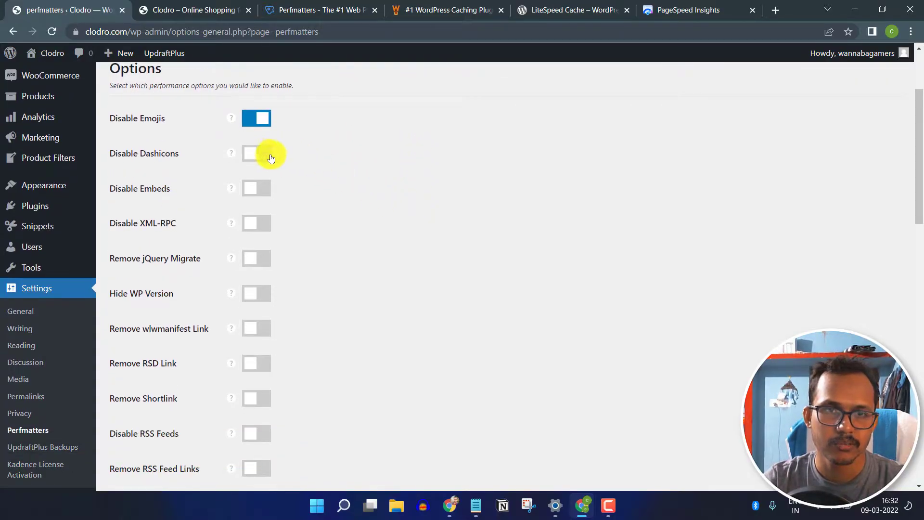
scroll(290, 178, down, 1)
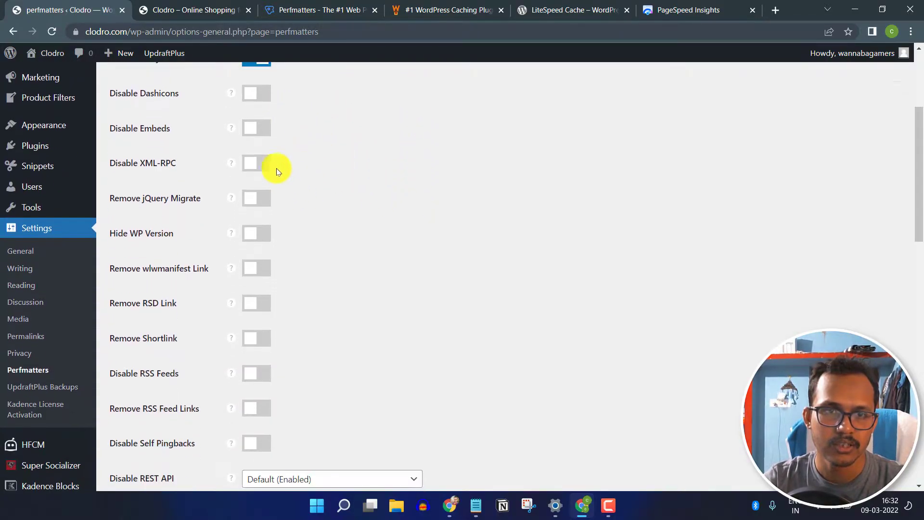
click(259, 165)
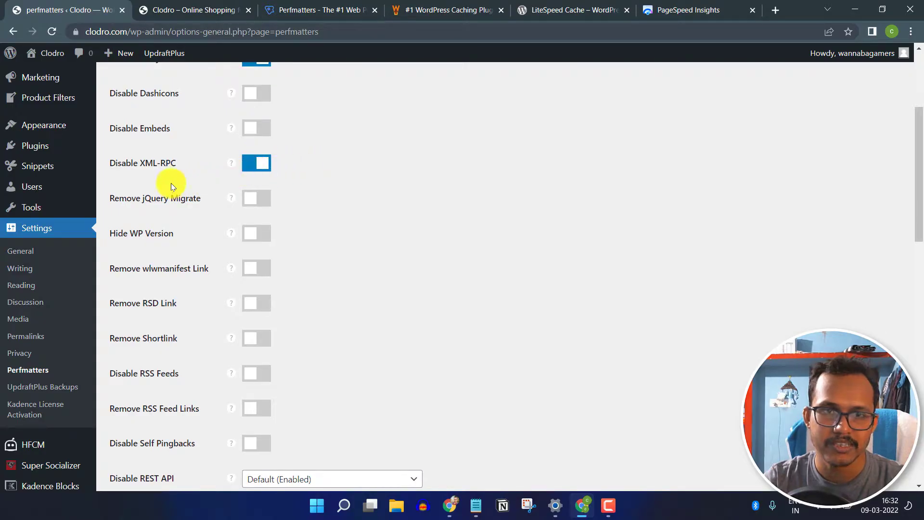
scroll(328, 175, down, 1)
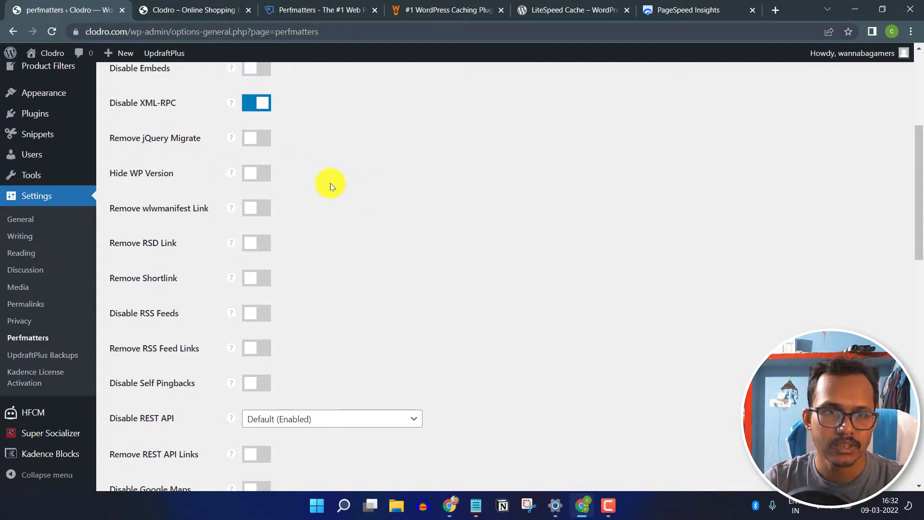
click(262, 174)
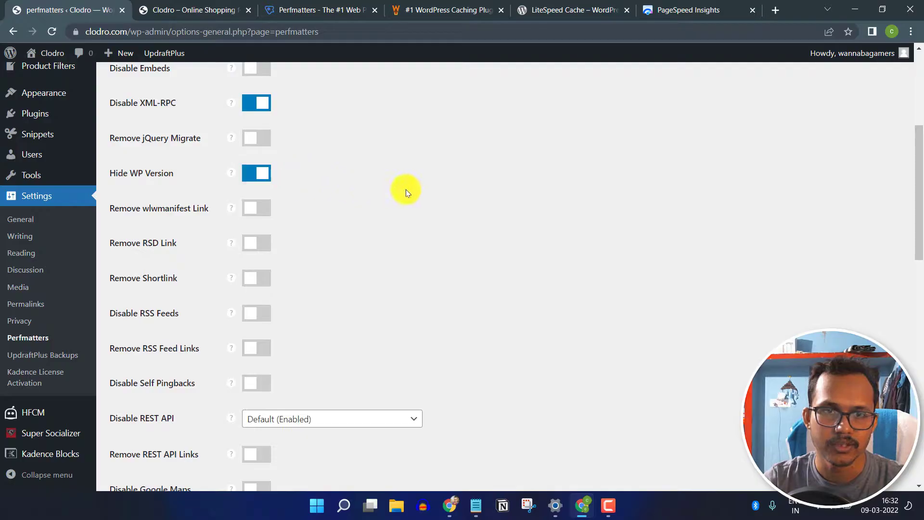
scroll(395, 198, down, 3)
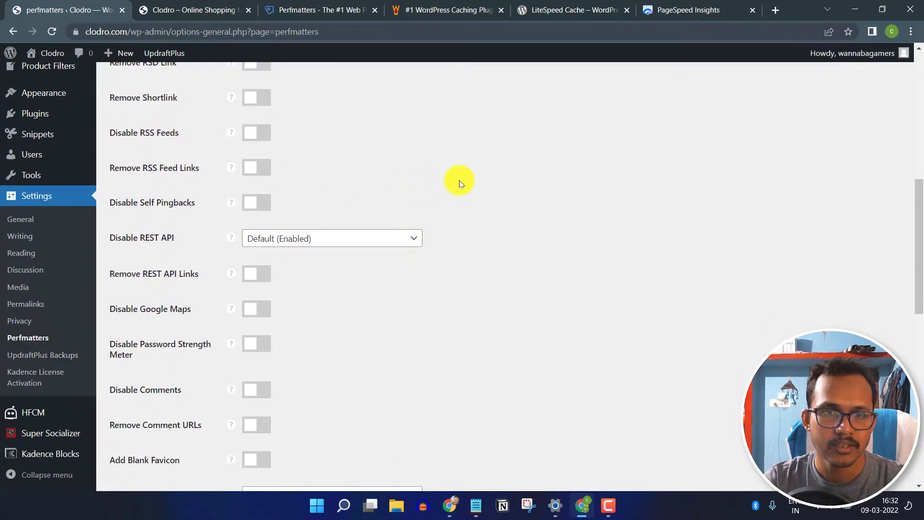
scroll(458, 181, down, 1)
click(258, 144)
scroll(442, 224, down, 2)
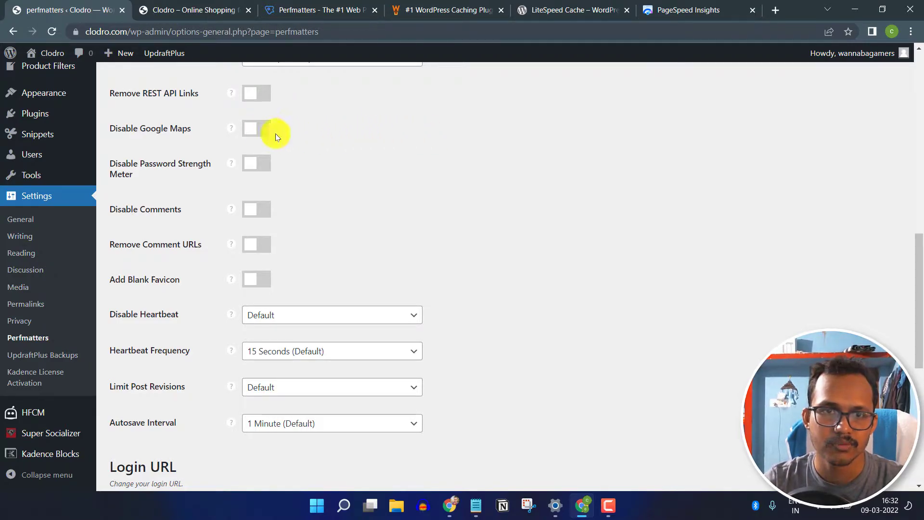
scroll(391, 155, down, 2)
scroll(428, 134, up, 1)
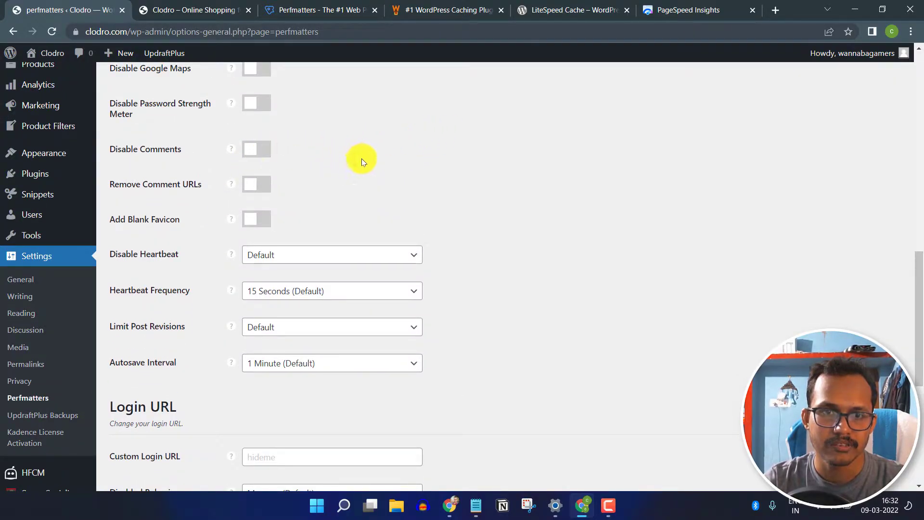
Step: Set Heartbeat Frequency to 30 Seconds, Limit Post Revisions to 5 and Autosave Interval to 2 Minutes
scroll(450, 184, down, 2)
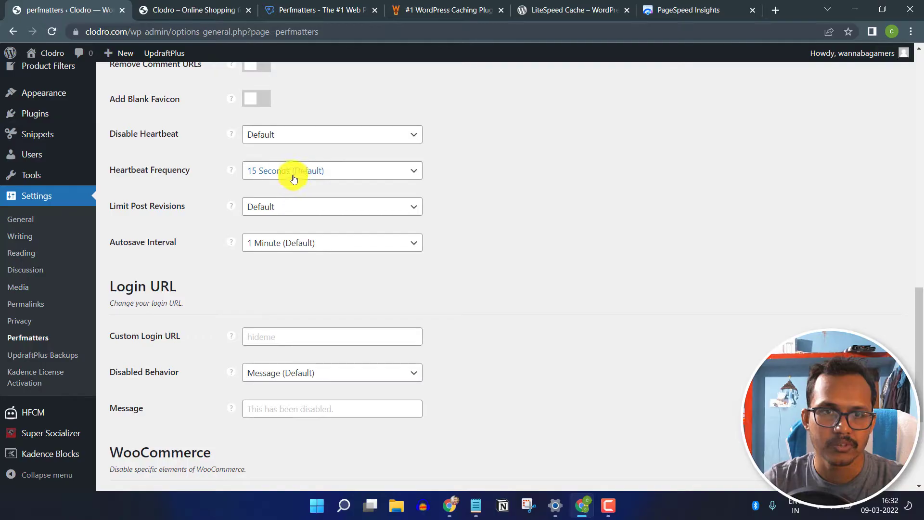
click(291, 174)
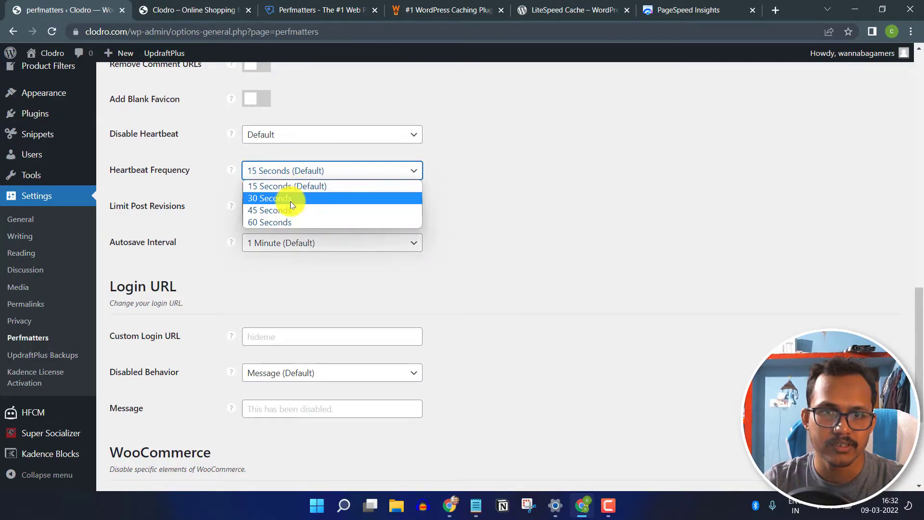
click(290, 200)
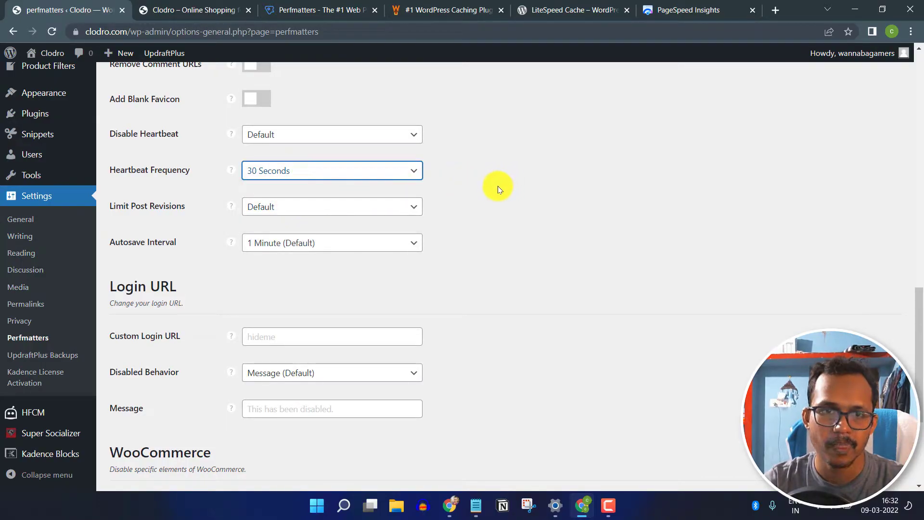
click(407, 206)
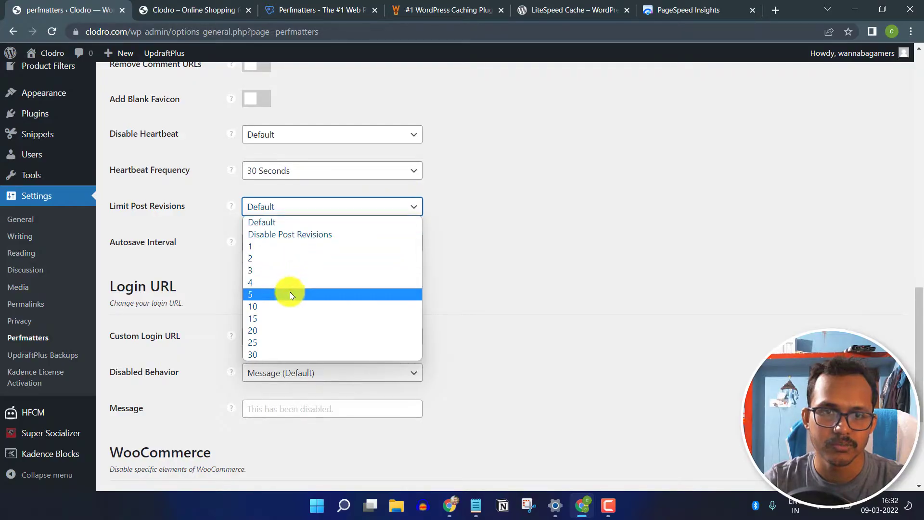
click(290, 293)
click(386, 212)
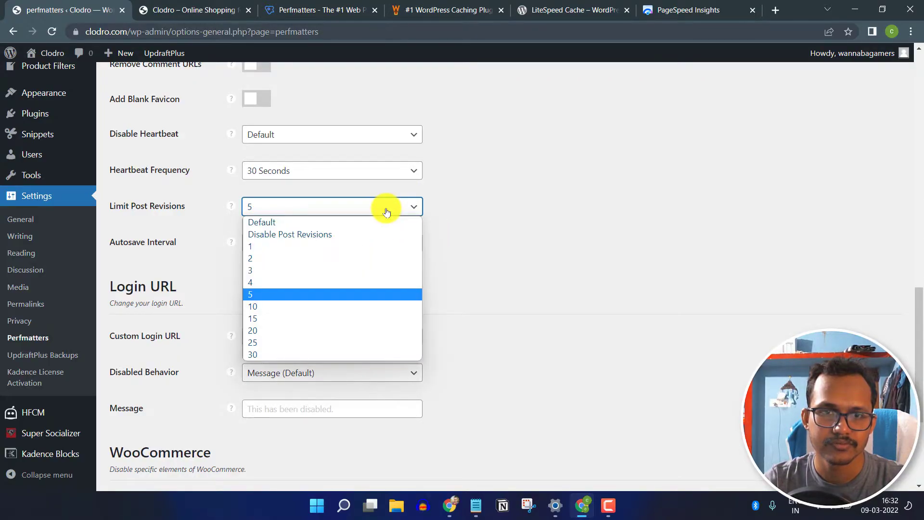
click(386, 212)
click(405, 250)
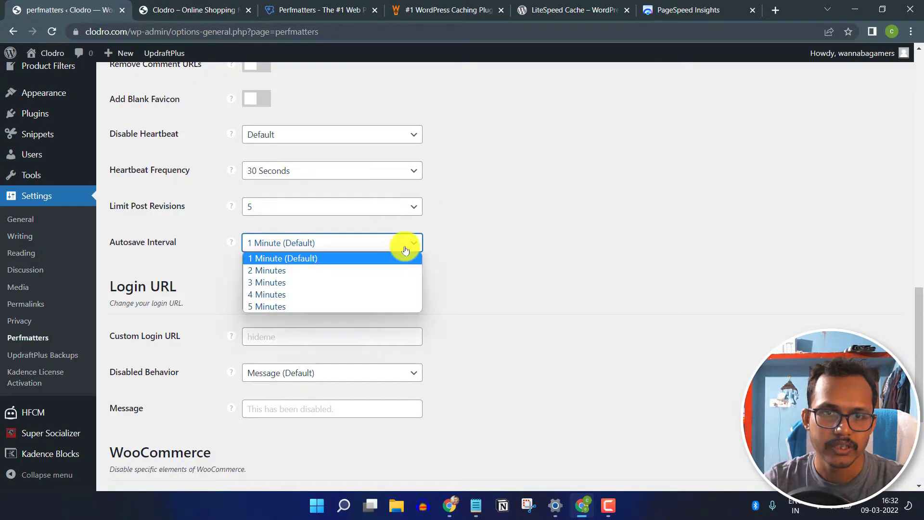
click(317, 273)
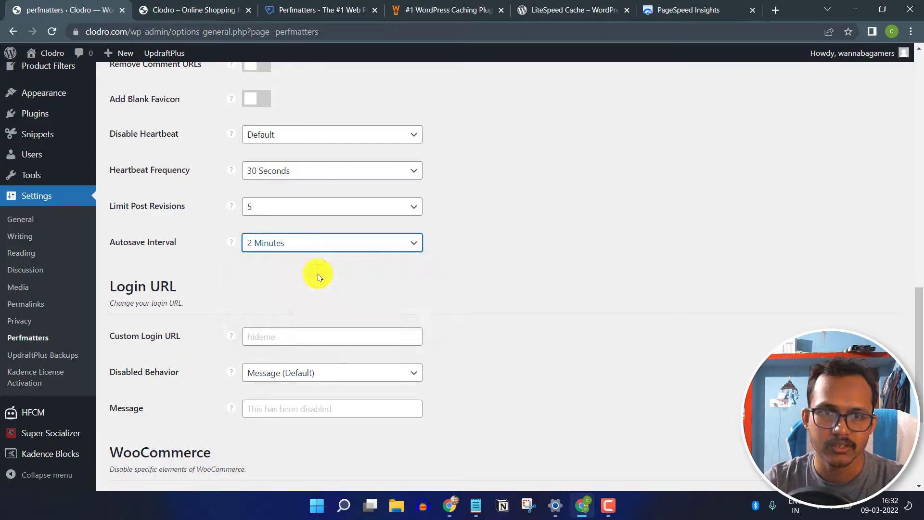
Step: Save the general Perfmatters options
scroll(554, 251, down, 3)
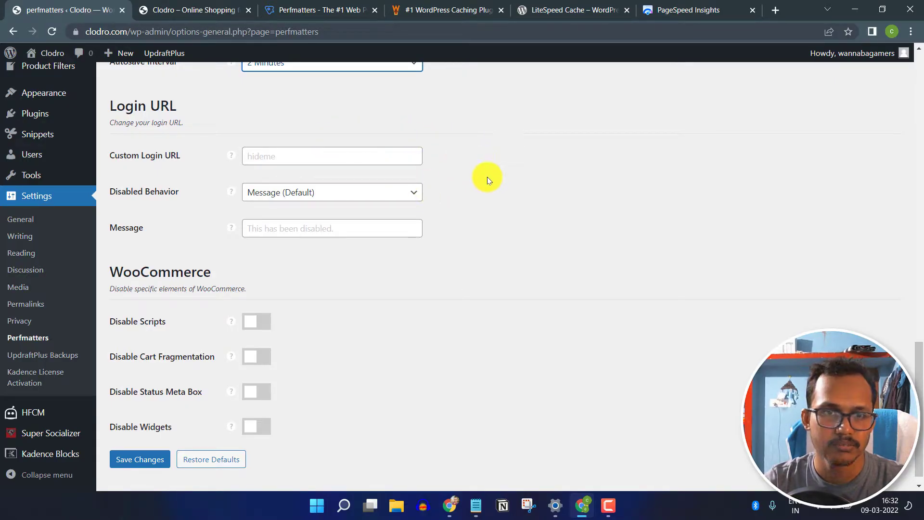
scroll(487, 178, down, 1)
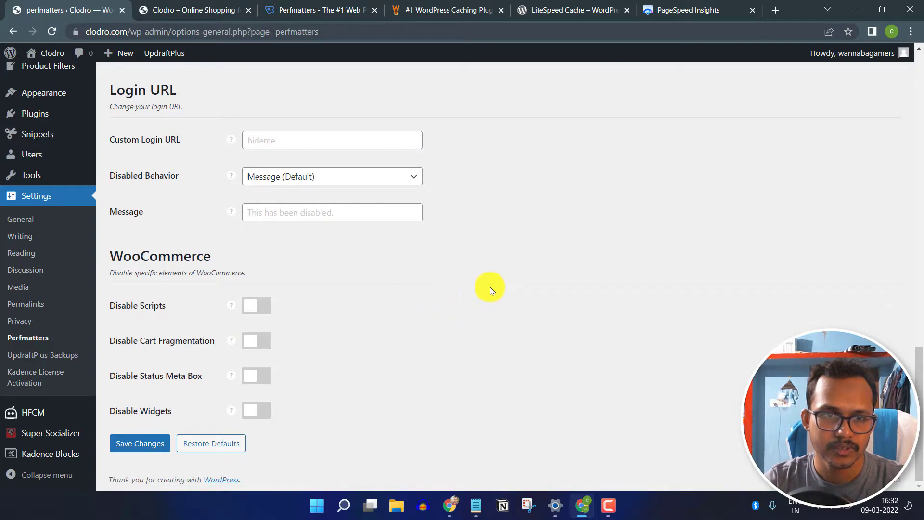
click(139, 443)
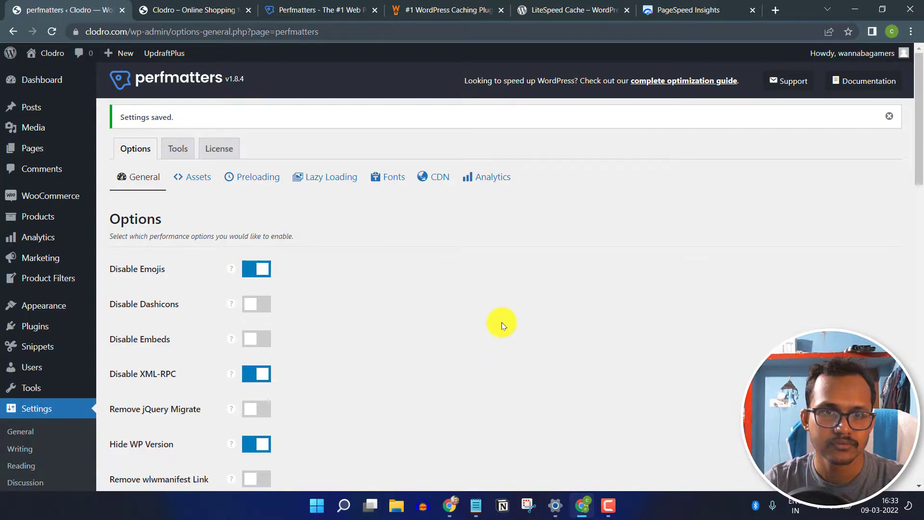
scroll(455, 360, down, 20)
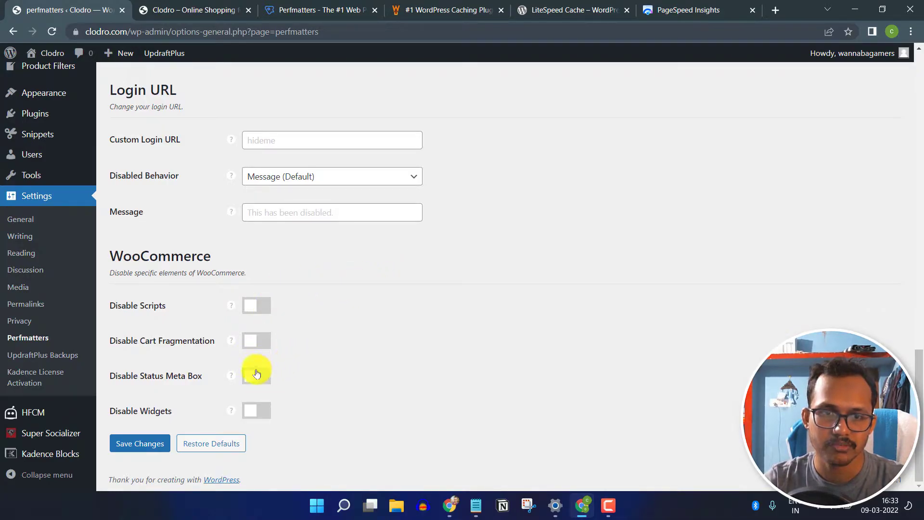
drag(920, 449, 921, 144)
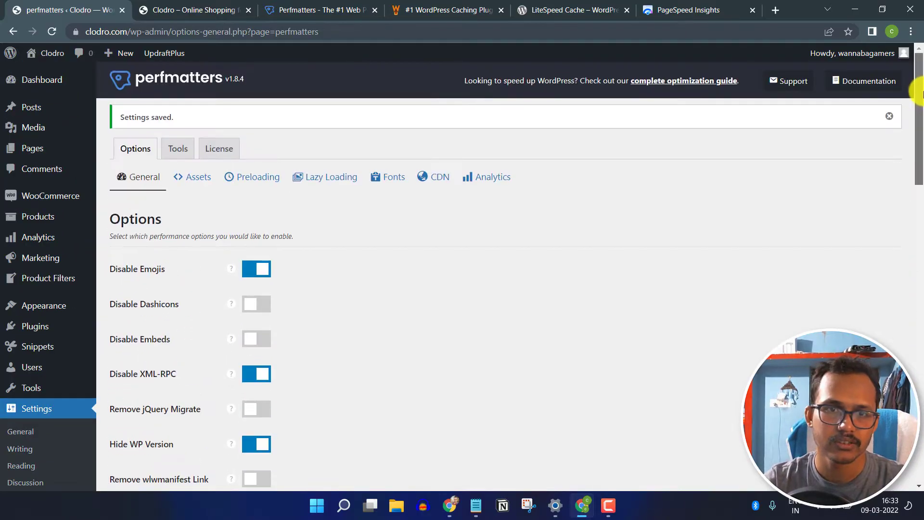
click(180, 187)
Step: Turn on Defer JavaScript with Include jQuery confirmed, and enable Delay JavaScript
scroll(404, 268, down, 3)
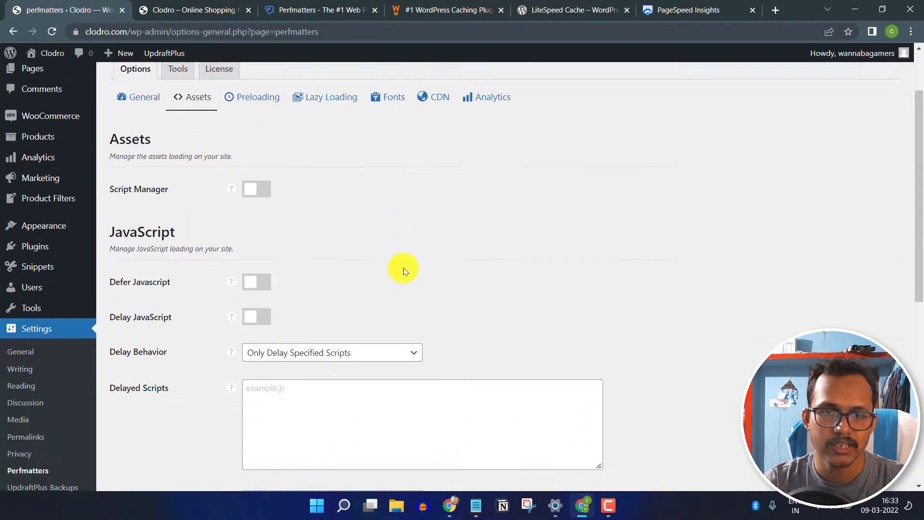
scroll(268, 206, down, 1)
click(262, 179)
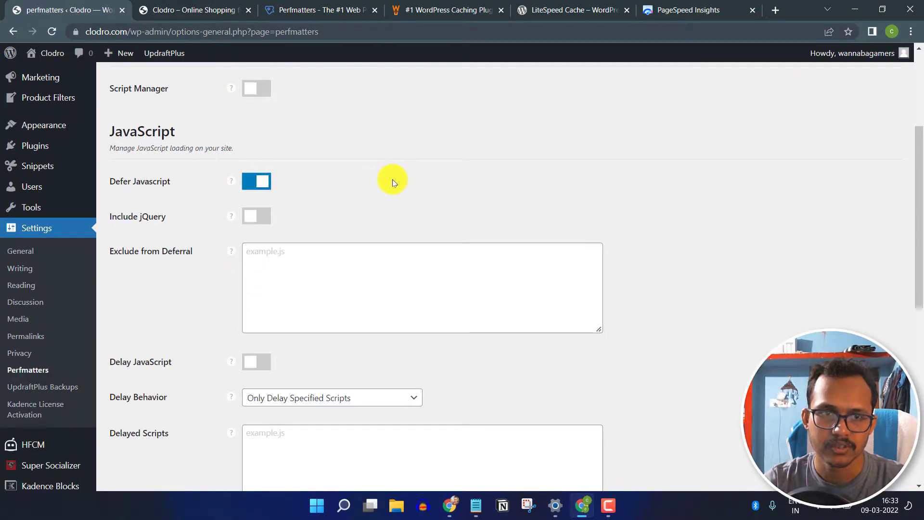
scroll(393, 175, down, 1)
click(254, 157)
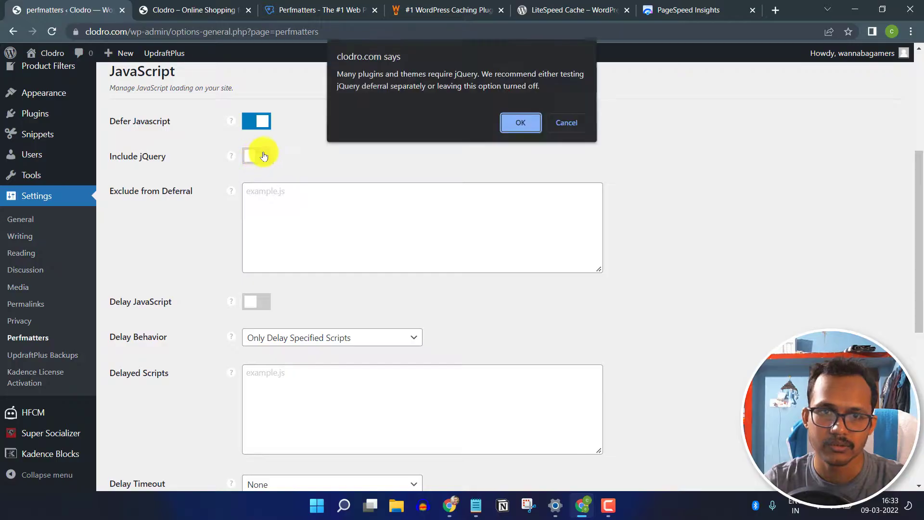
click(515, 122)
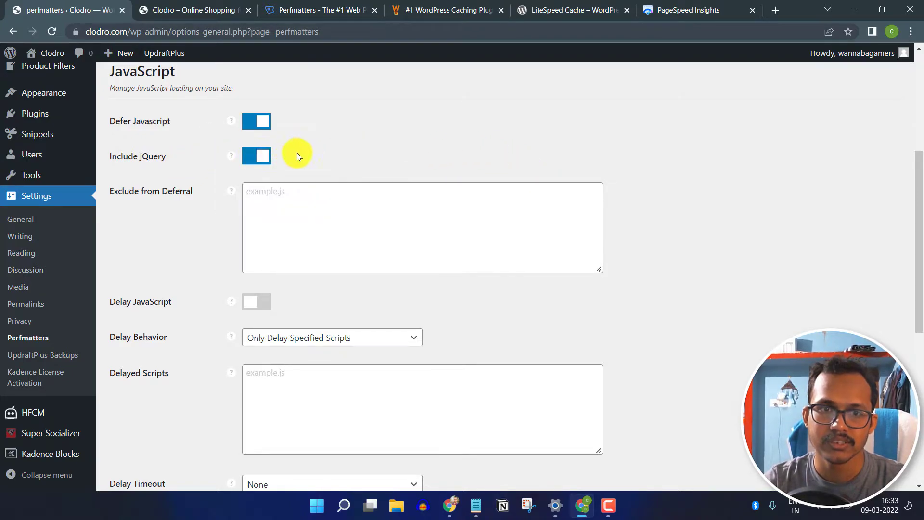
scroll(449, 143, down, 4)
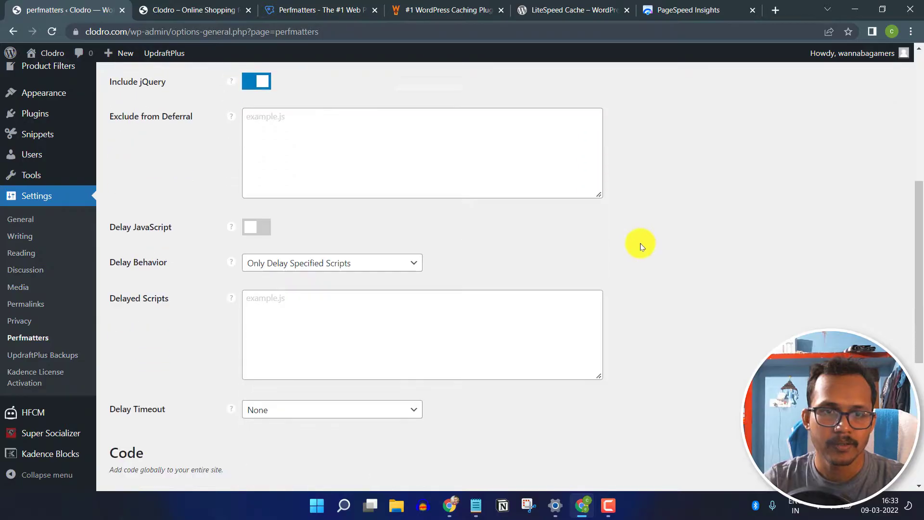
click(266, 124)
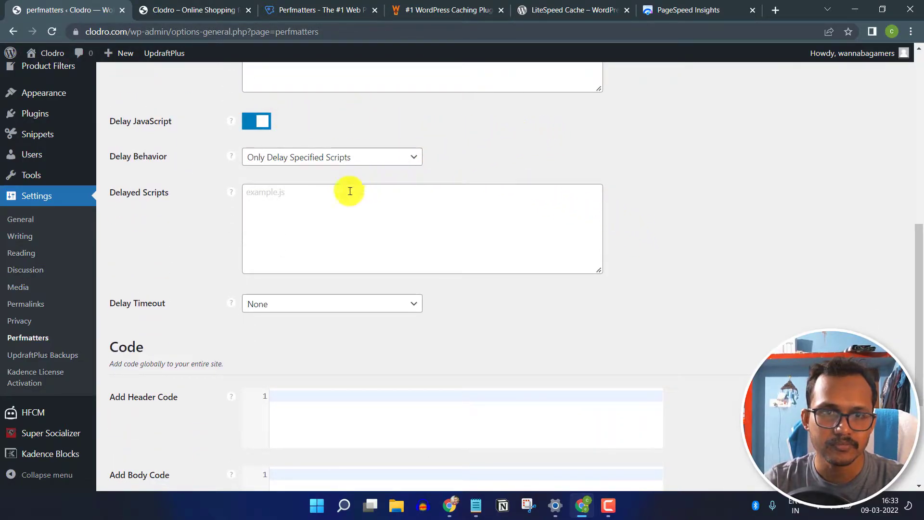
click(231, 192)
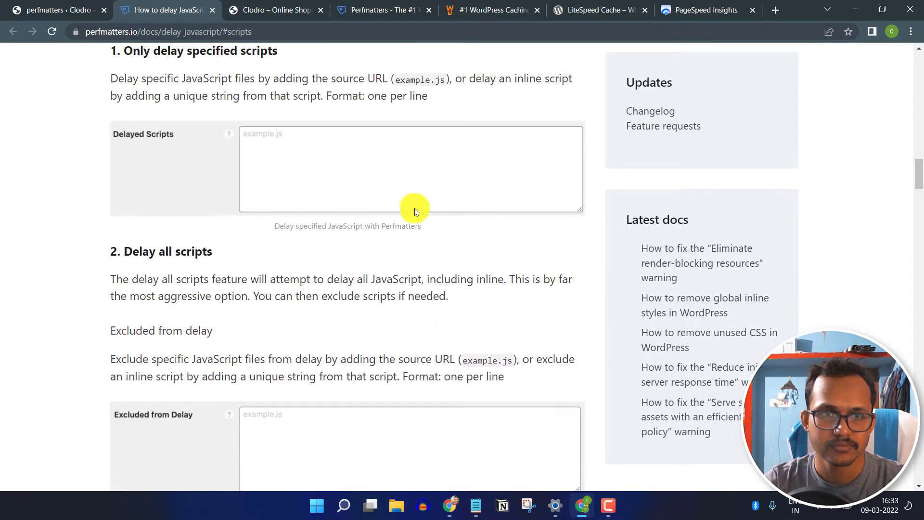
Step: Select the three code lines under Delay Google Analytics in the documentation
scroll(269, 291, down, 12)
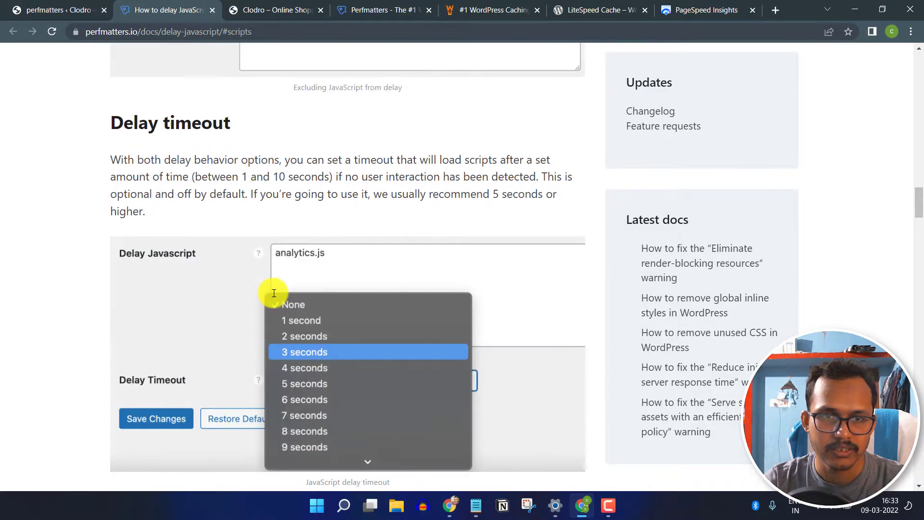
scroll(270, 290, down, 8)
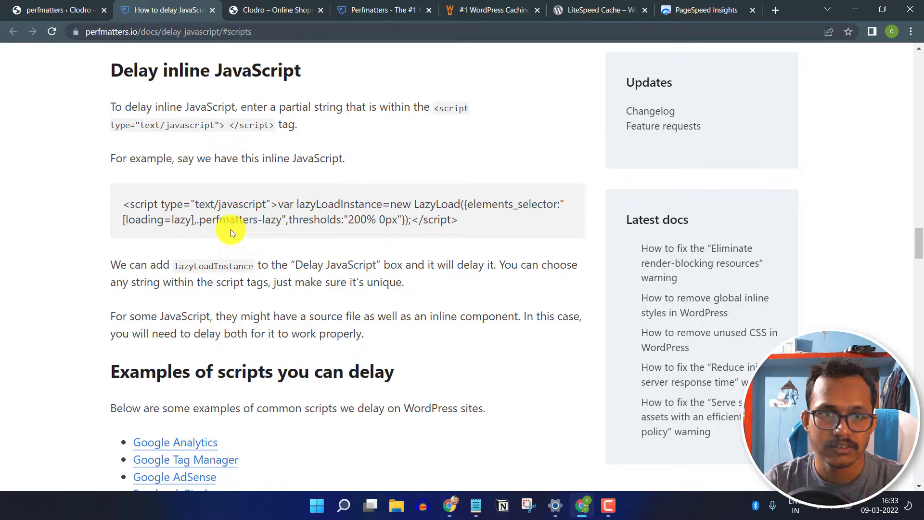
scroll(231, 238, down, 9)
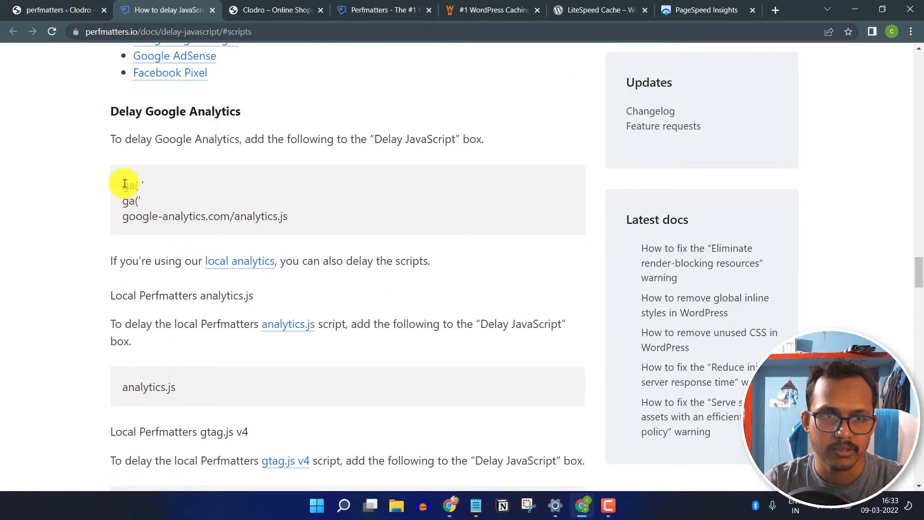
drag(124, 185, 208, 212)
click(207, 210)
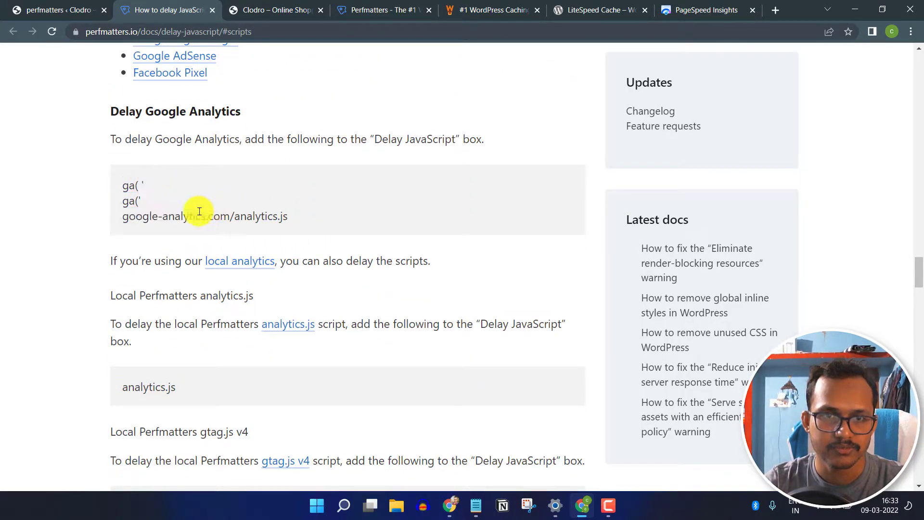
triple_click(288, 215)
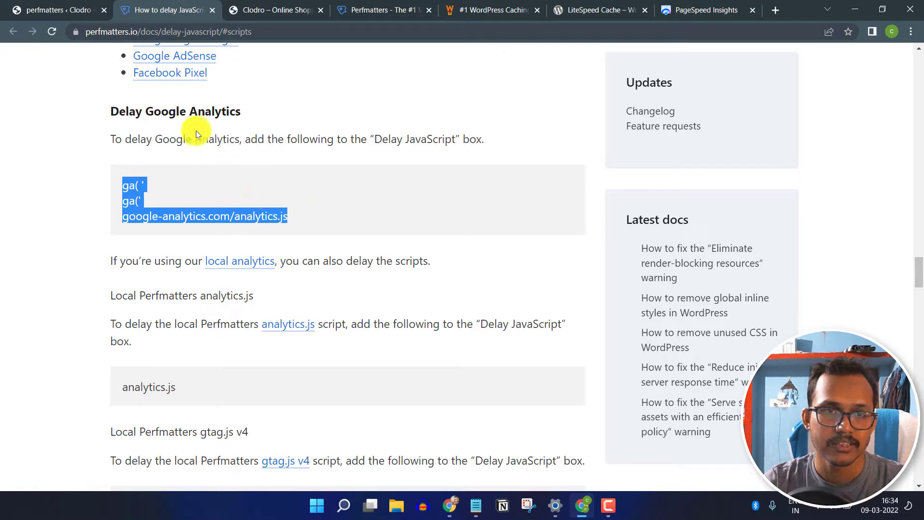
Step: Paste the three Google Analytics lines into the Delayed Scripts list
click(60, 10)
click(268, 200)
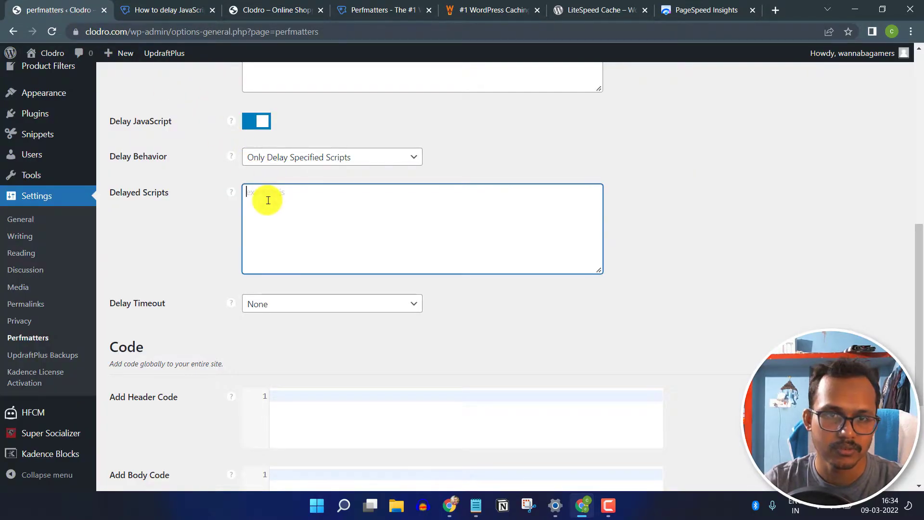
text(ga(' ga(' google-analytics.com/analytics.js)
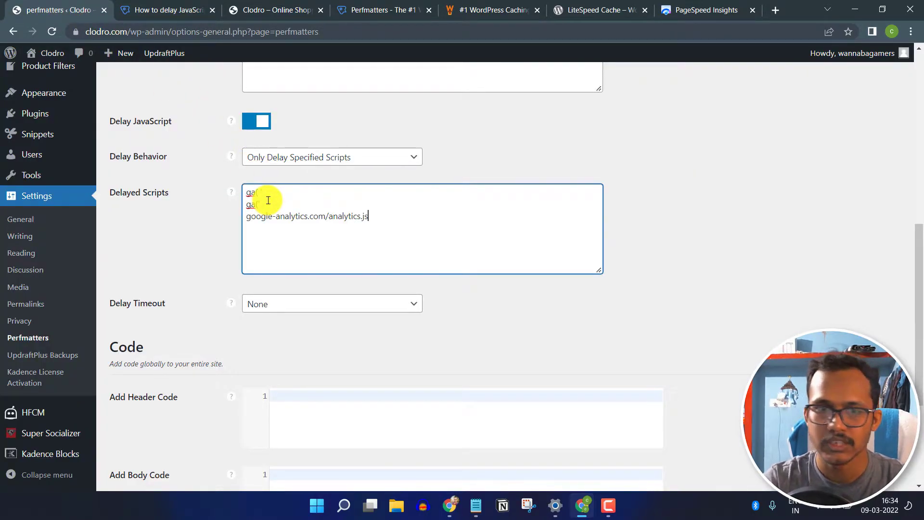
Step: Copy adsbygoogle.js from the documentation into Delayed Scripts, adding a new line
click(180, 9)
scroll(284, 284, down, 5)
scroll(250, 251, down, 1)
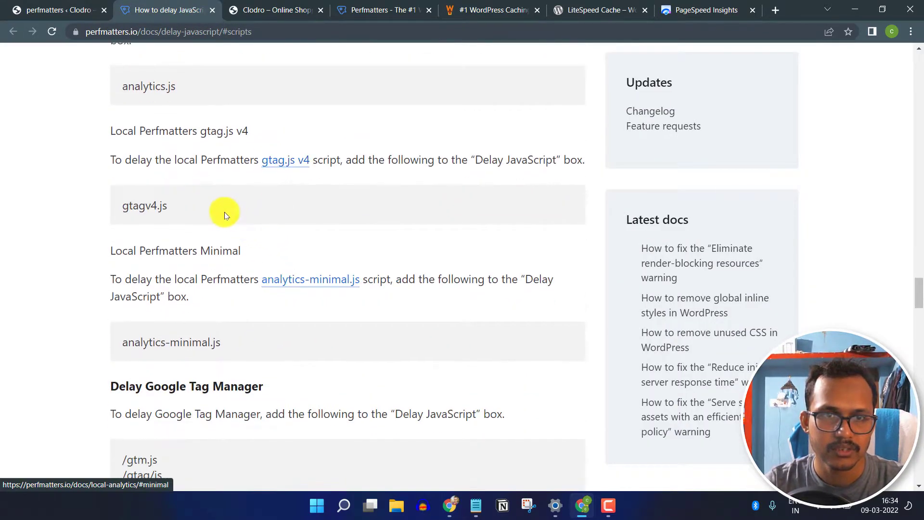
scroll(223, 212, up, 1)
scroll(207, 287, down, 6)
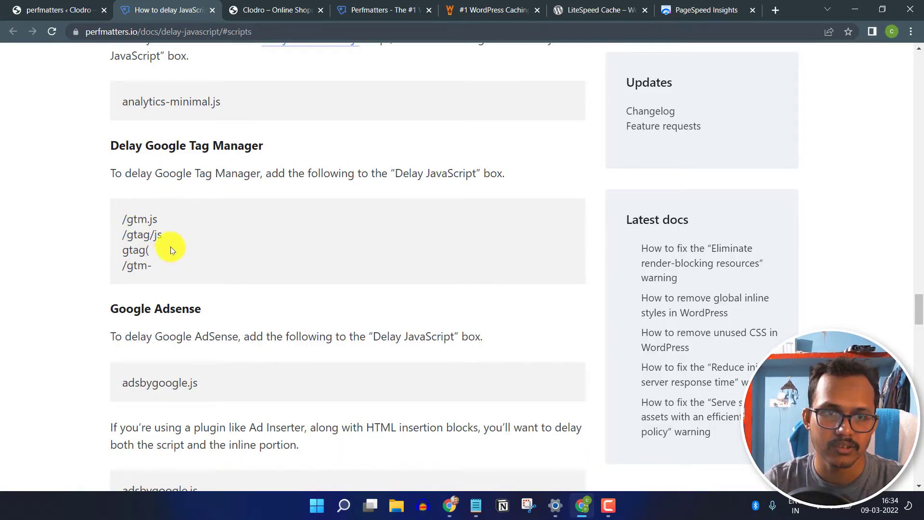
scroll(171, 247, down, 1)
scroll(192, 298, down, 1)
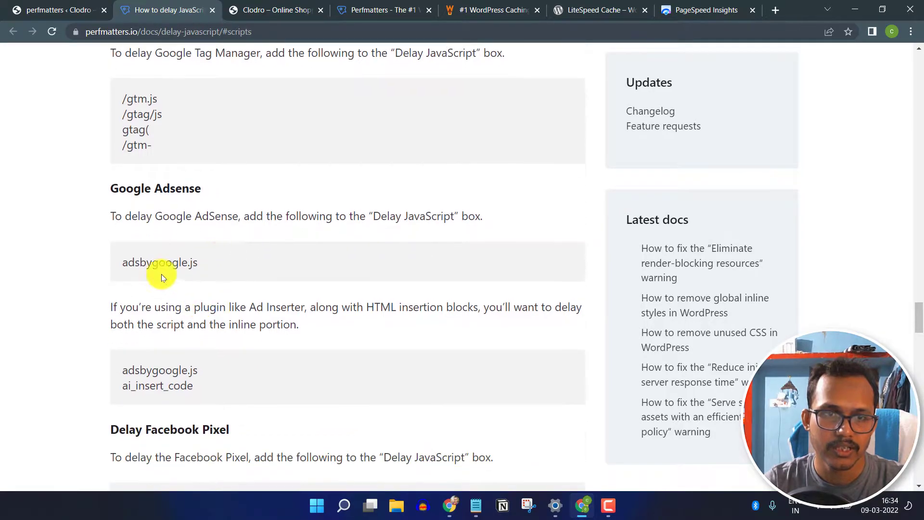
triple_click(147, 264)
key(ctrl+c)
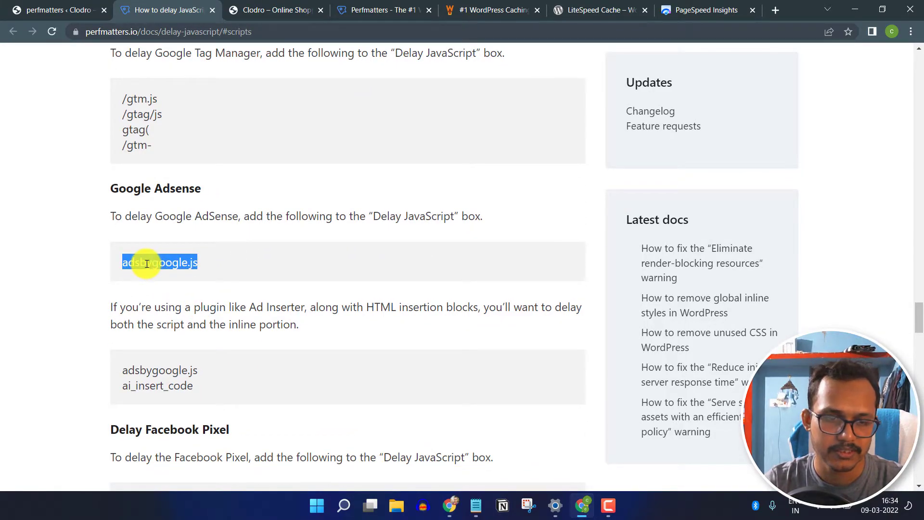
click(65, 8)
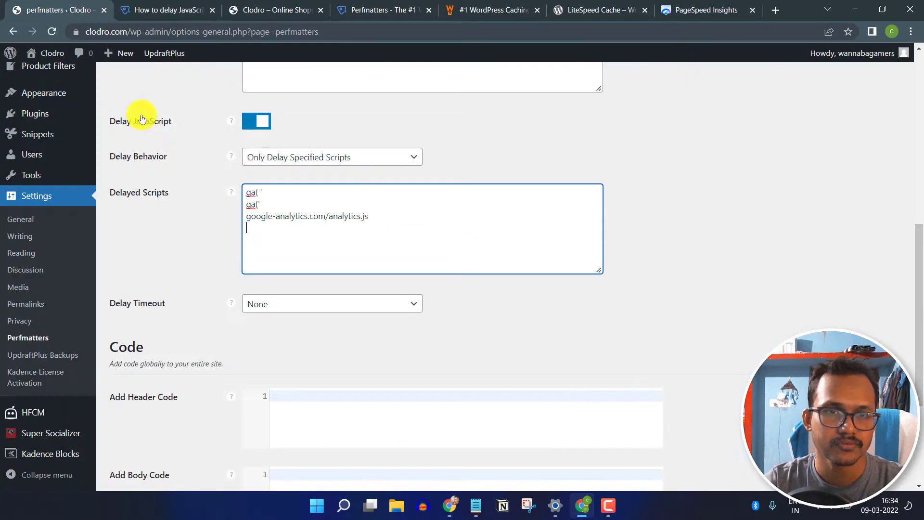
key(ctrl+v)
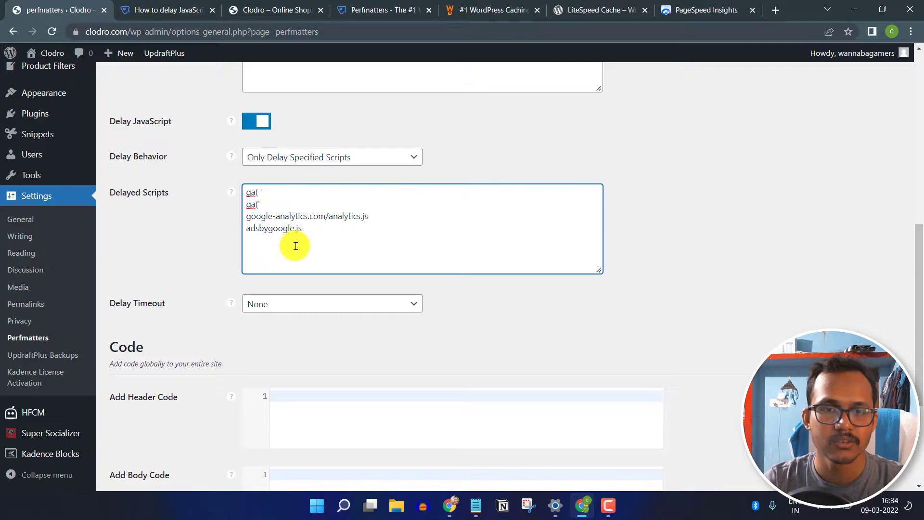
key(Return)
Step: Recheck the documentation, then leave the Delay Timeout at None
click(170, 7)
scroll(246, 202, down, 4)
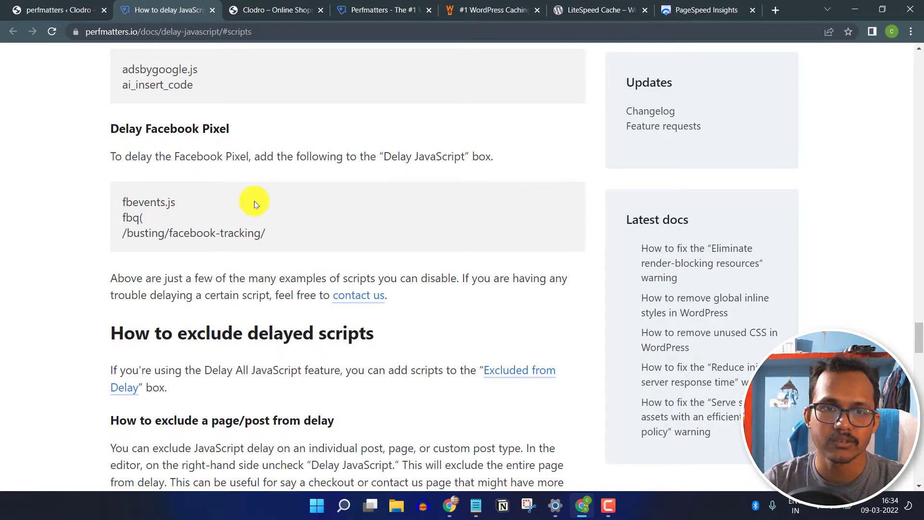
scroll(247, 210, up, 4)
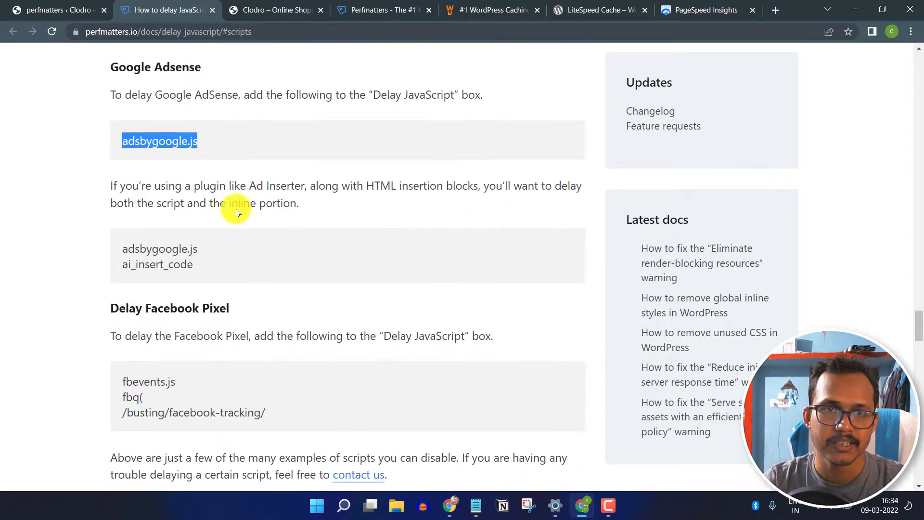
scroll(196, 188, up, 4)
scroll(283, 217, up, 4)
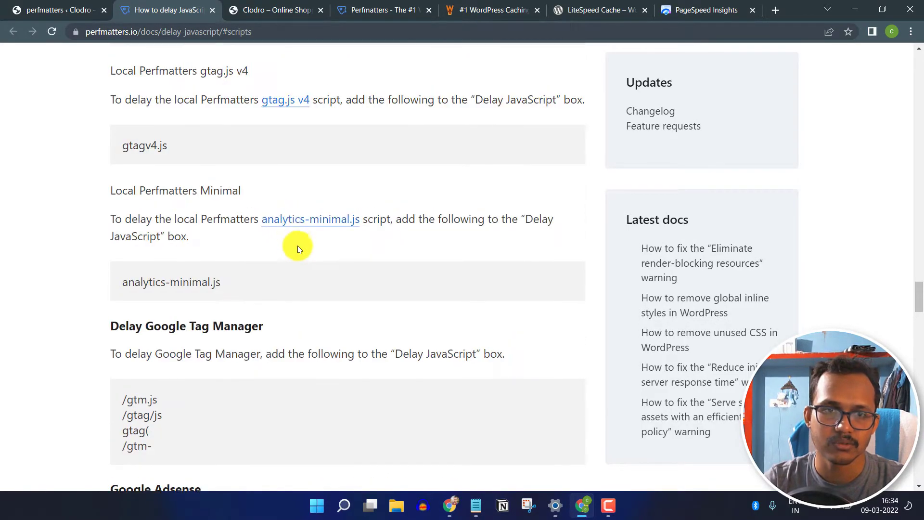
scroll(347, 260, up, 14)
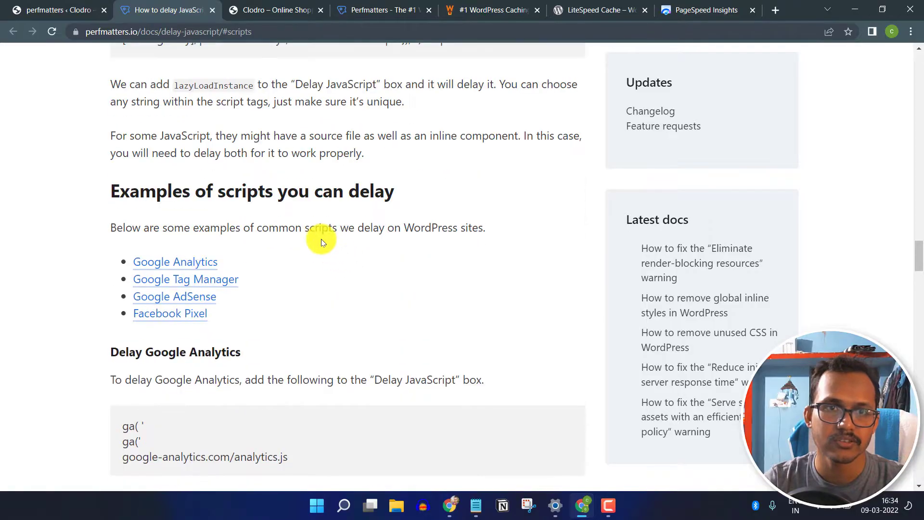
click(44, 4)
click(288, 308)
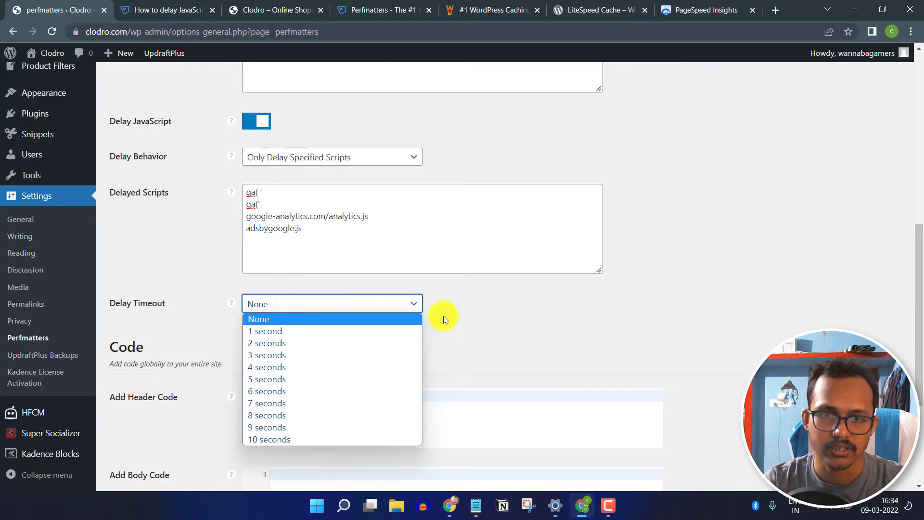
click(460, 313)
Step: Save the Perfmatters assets settings with the delayed scripts list
scroll(433, 299, down, 2)
scroll(222, 274, down, 1)
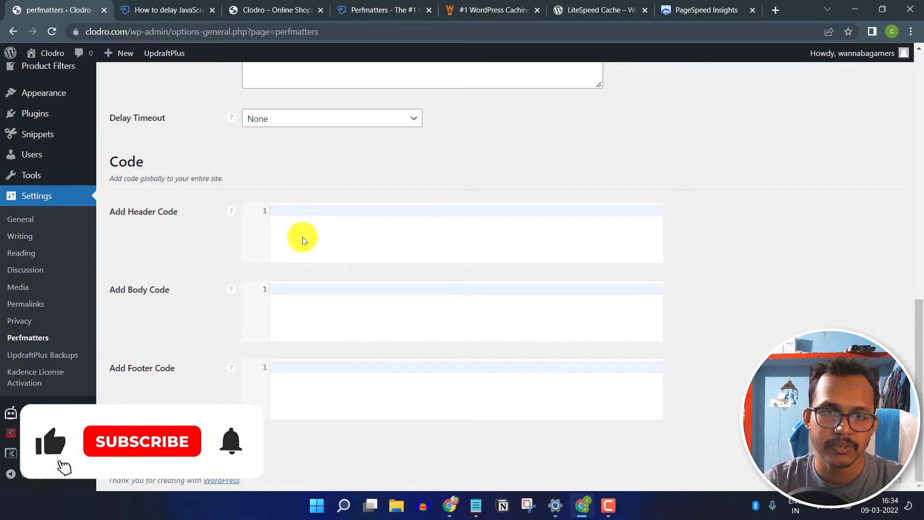
click(289, 372)
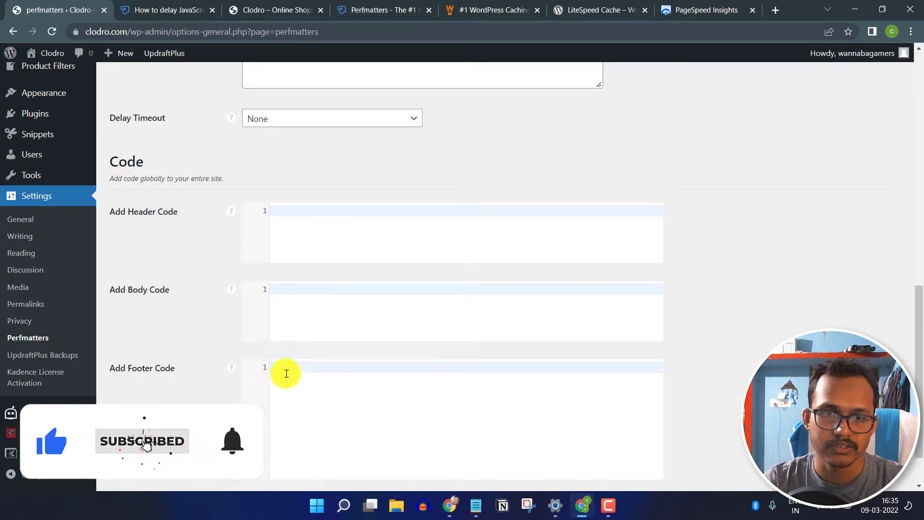
scroll(347, 377, down, 1)
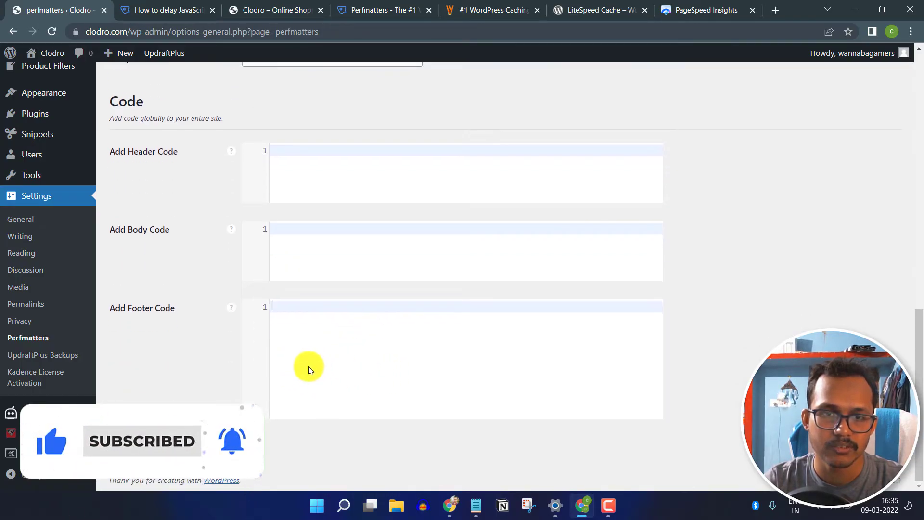
click(124, 441)
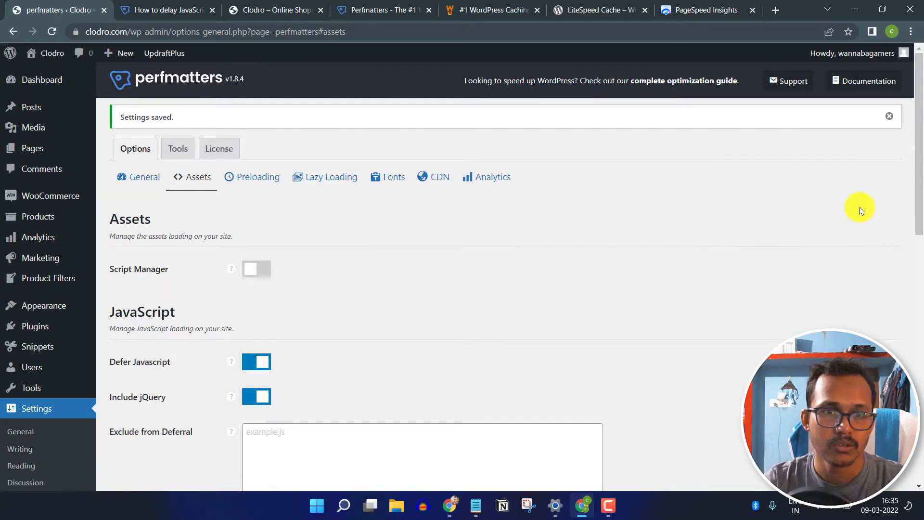
Step: Open the Perfmatters Preloading settings after a brief look at the Clodro storefront
click(251, 178)
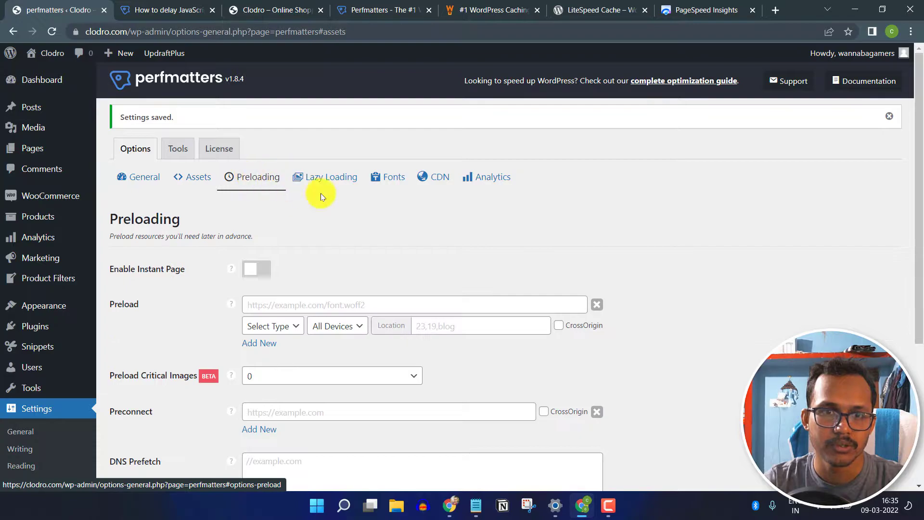
scroll(359, 134, down, 2)
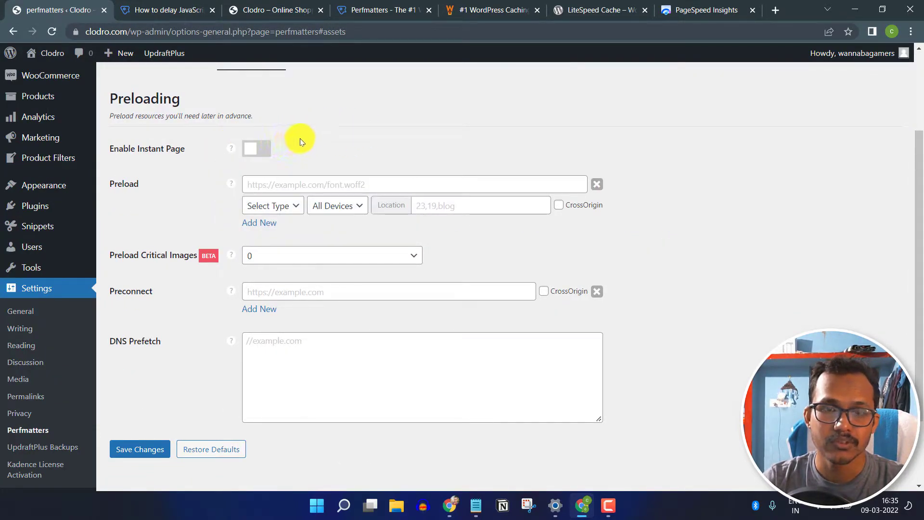
click(272, 10)
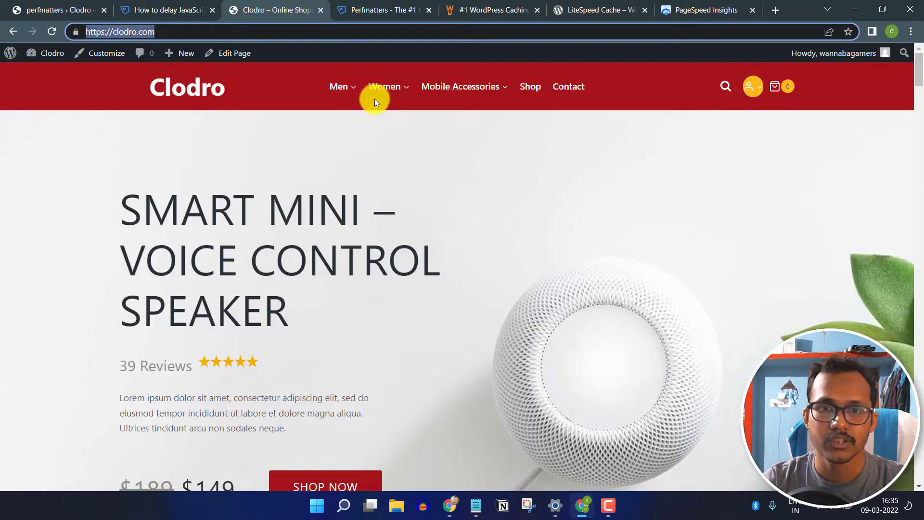
mouse_move(380, 84)
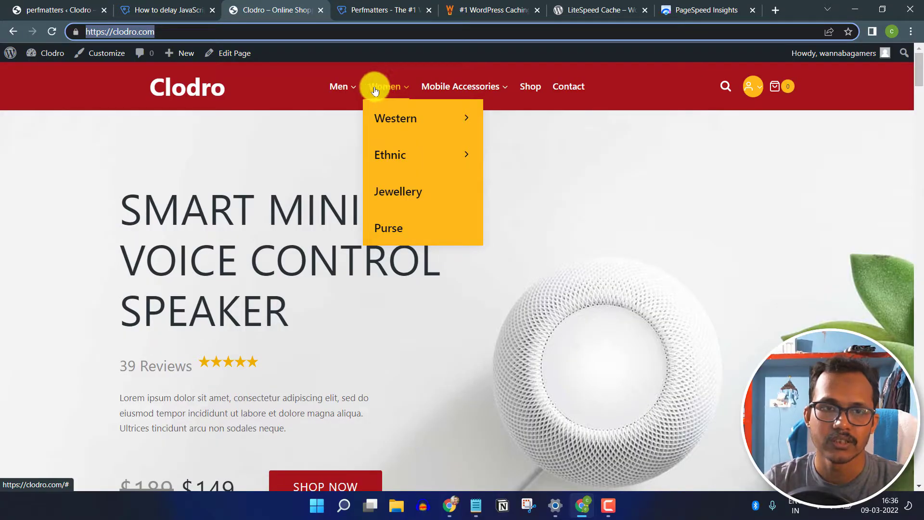
click(90, 6)
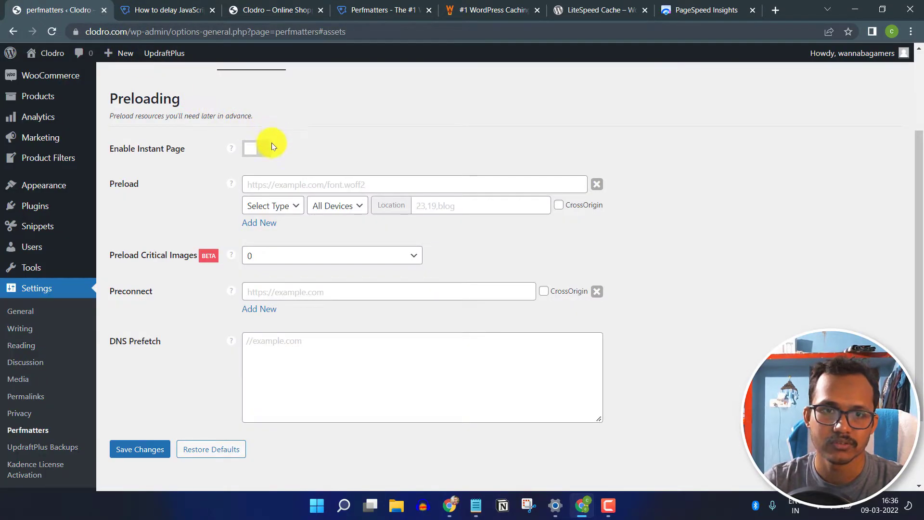
Step: Switch on Enable Instant Page and place the cursor in the Preload URL field
click(260, 149)
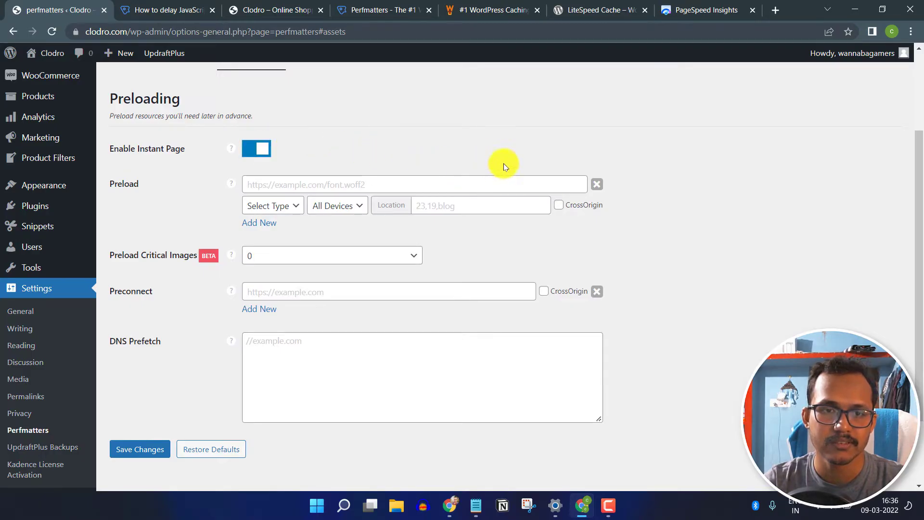
scroll(710, 237, down, 1)
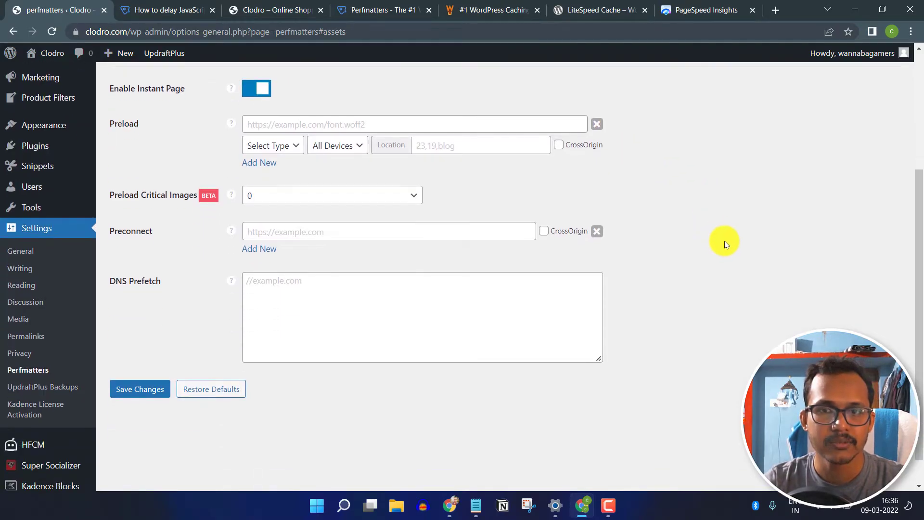
scroll(724, 241, up, 1)
click(400, 183)
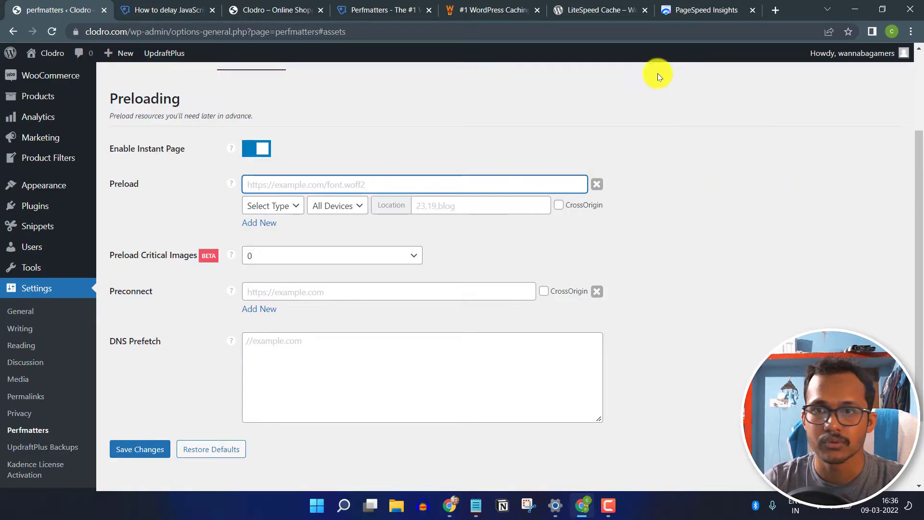
Step: Scroll down to the Diagnostics of the clodro.com PageSpeed Insights mobile report
click(694, 10)
scroll(429, 300, down, 5)
scroll(429, 300, down, 4)
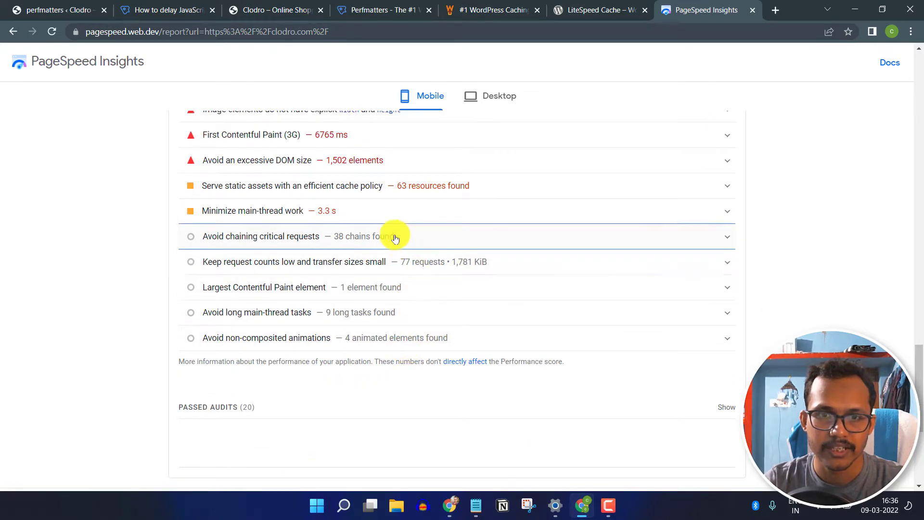
Step: Copy the simplelightbox.css link from 'Avoid chaining critical requests' and return to the Preload field
click(394, 238)
scroll(544, 248, down, 3)
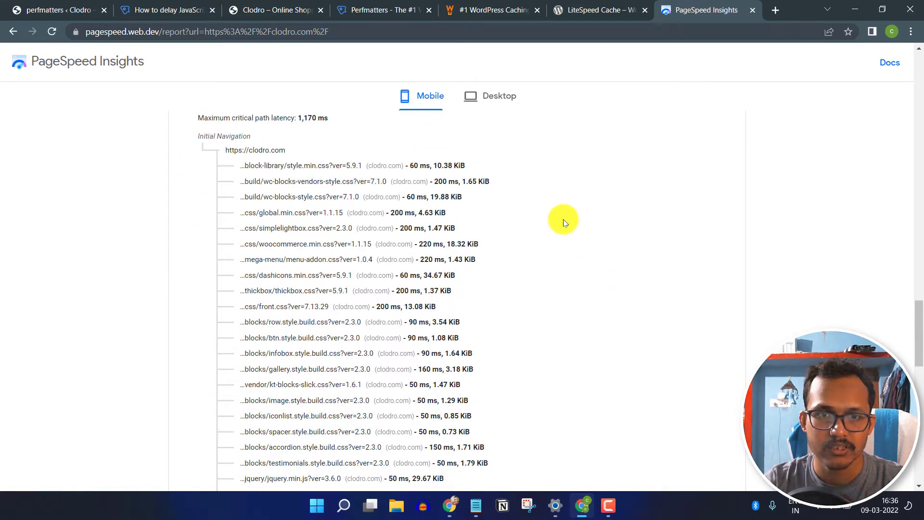
scroll(564, 220, down, 1)
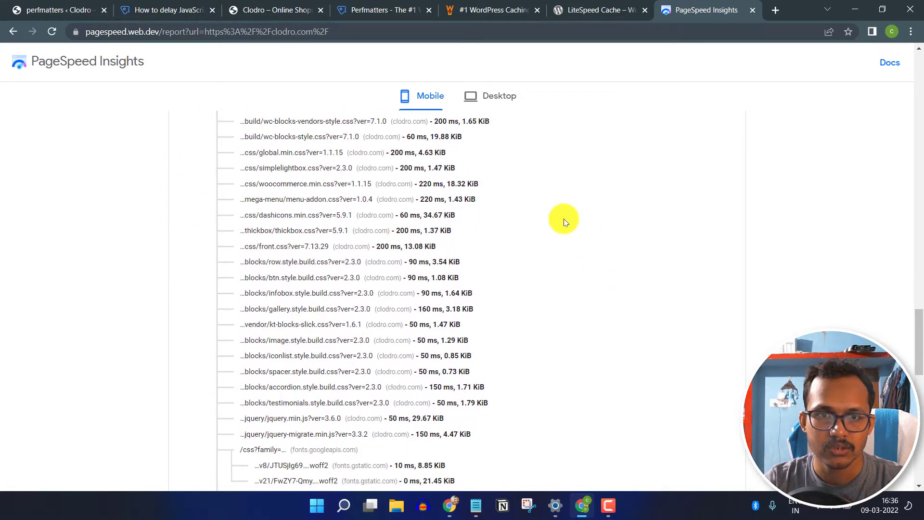
right_click(285, 169)
click(340, 256)
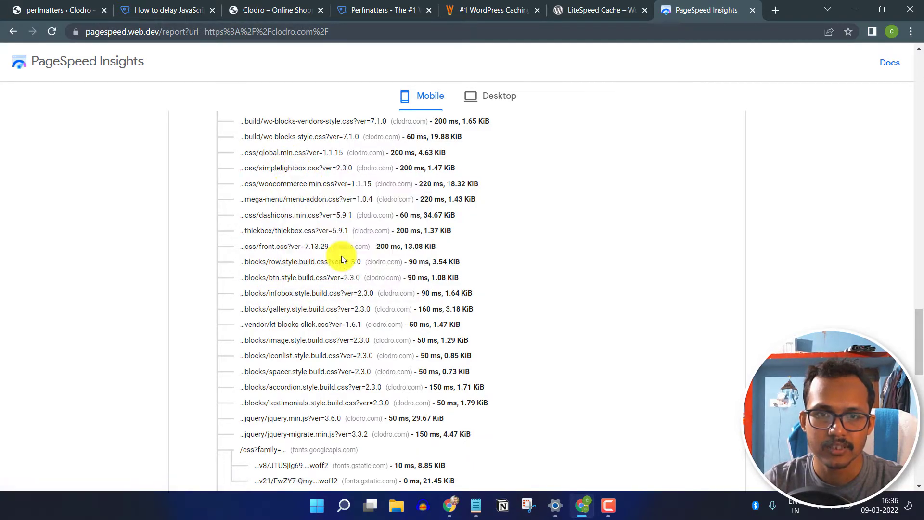
click(53, 10)
click(260, 187)
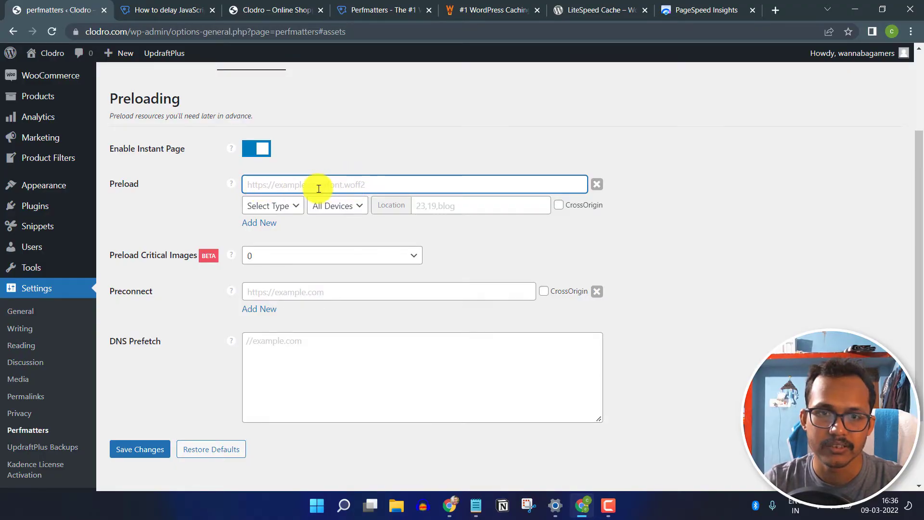
Step: Paste the simplelightbox.css URL as a preload, add a row, then remove it and save Preloading
text(https://clodro.com/wp-content/plugins/kadence-blocks/dist/assets/css/simplelightbox.css?ver=2.3.0)
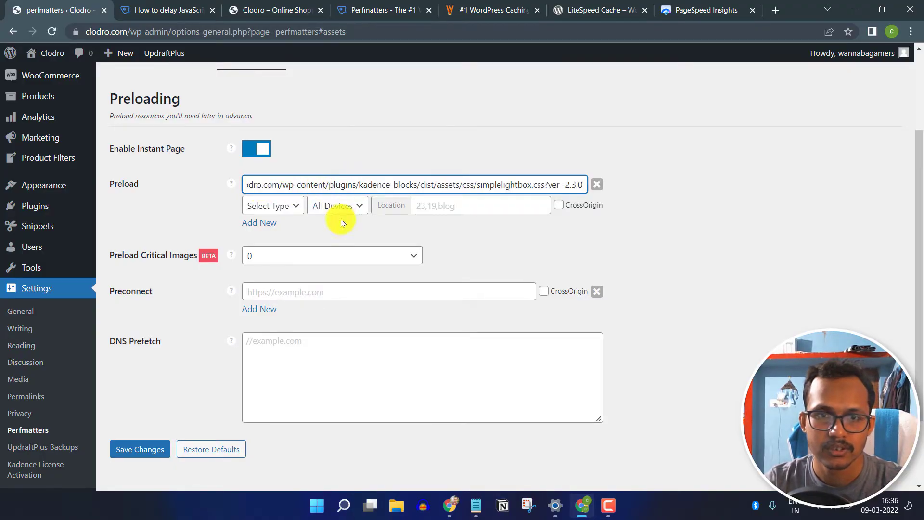
click(263, 225)
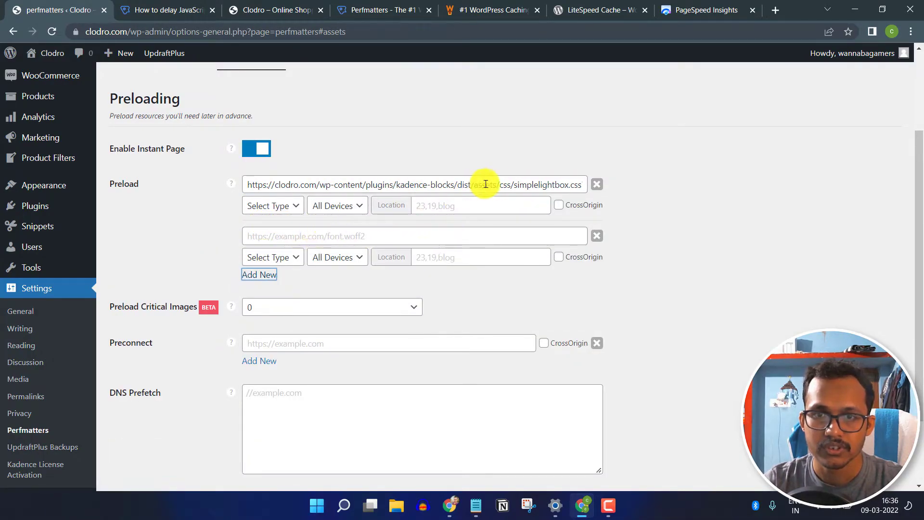
click(698, 10)
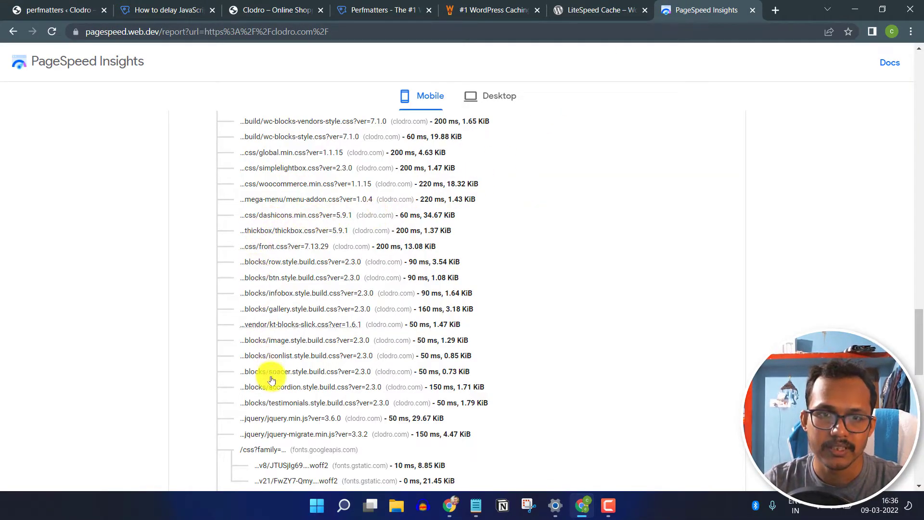
click(169, 10)
click(69, 5)
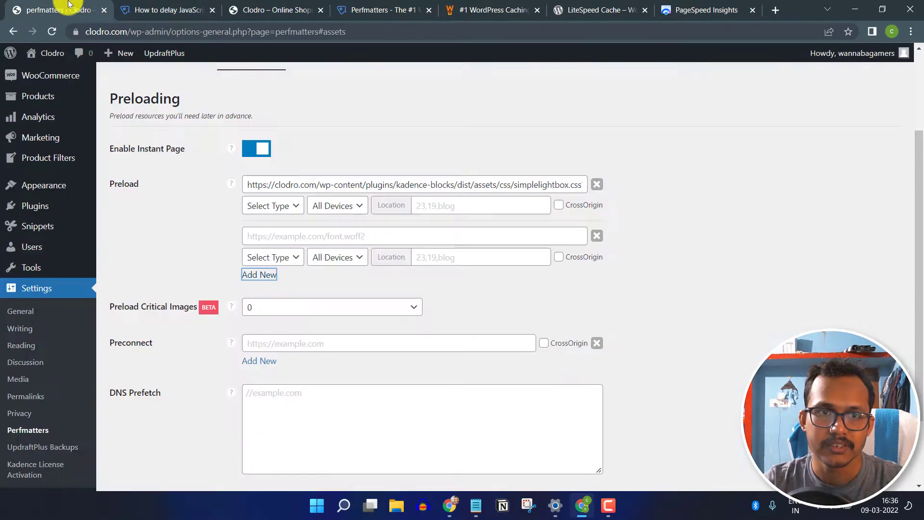
click(597, 185)
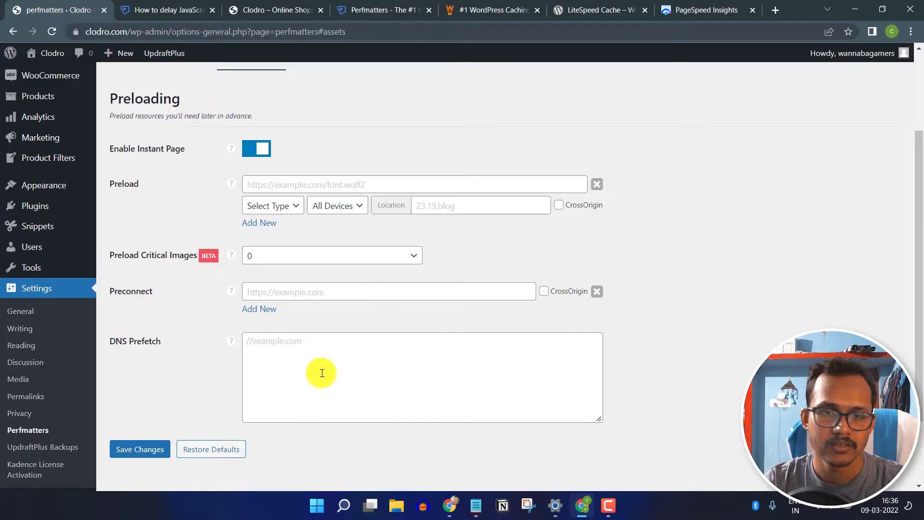
click(130, 451)
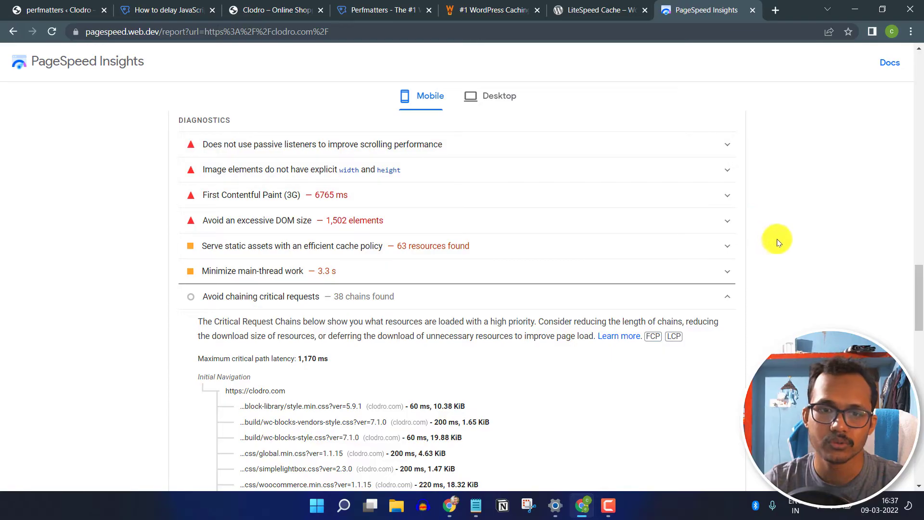
Step: Scroll the PageSpeed critical request chains, then return to the saved Perfmatters Preloading page
scroll(799, 291, down, 1)
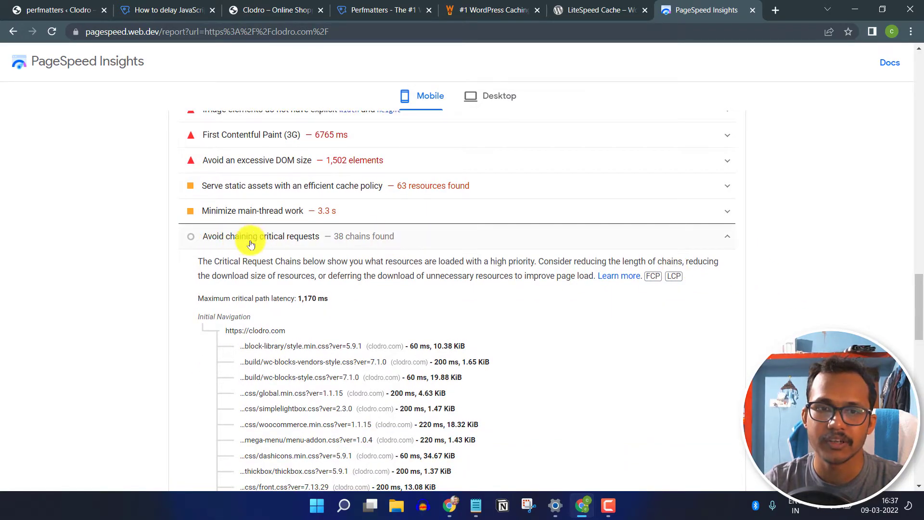
click(62, 10)
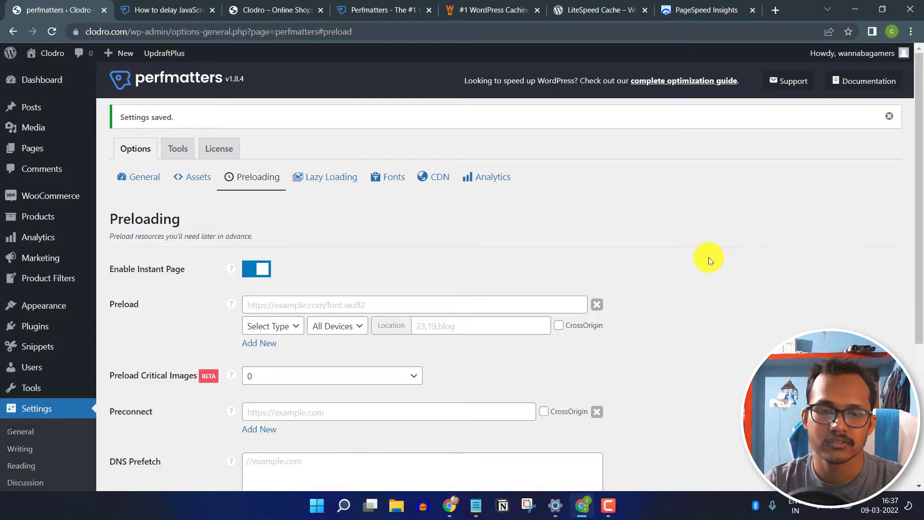
Step: Enable image lazy loading in the Lazy Loading tab with Exclude Leading Images set to 2
click(315, 179)
scroll(704, 253, down, 3)
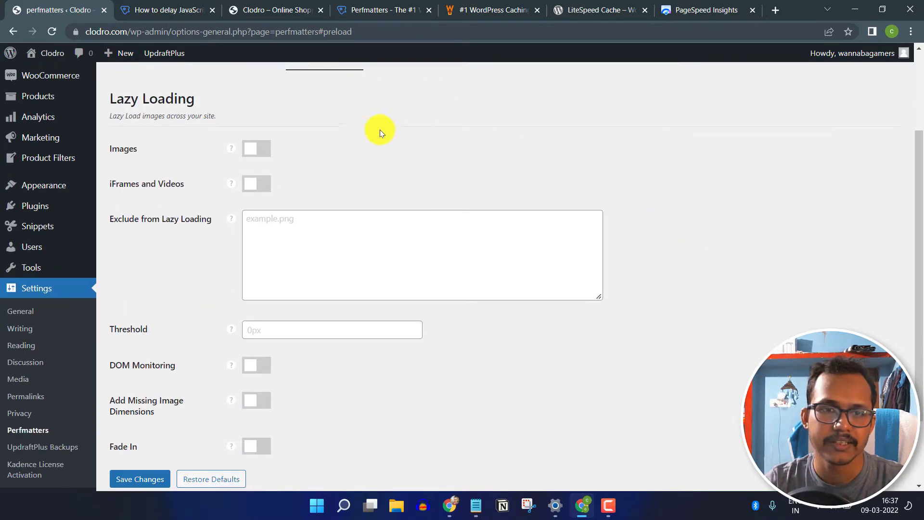
click(259, 150)
click(258, 151)
click(259, 152)
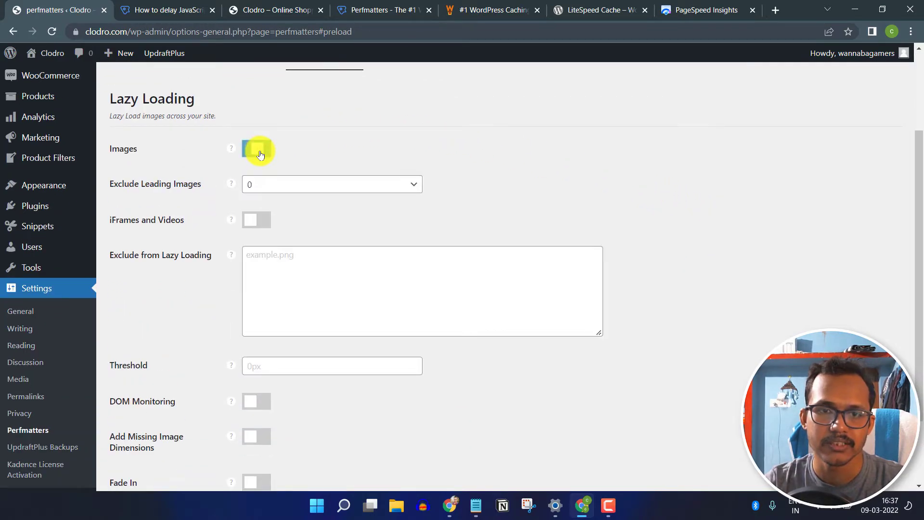
click(409, 185)
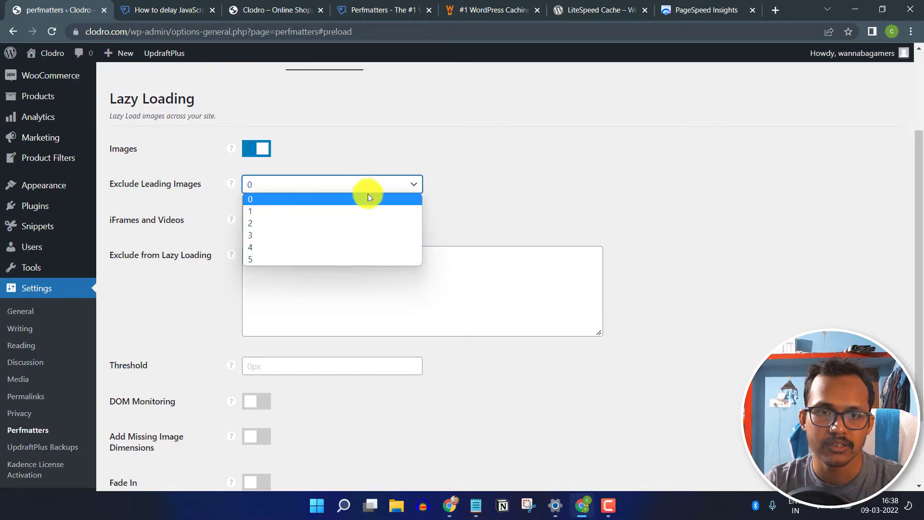
click(305, 221)
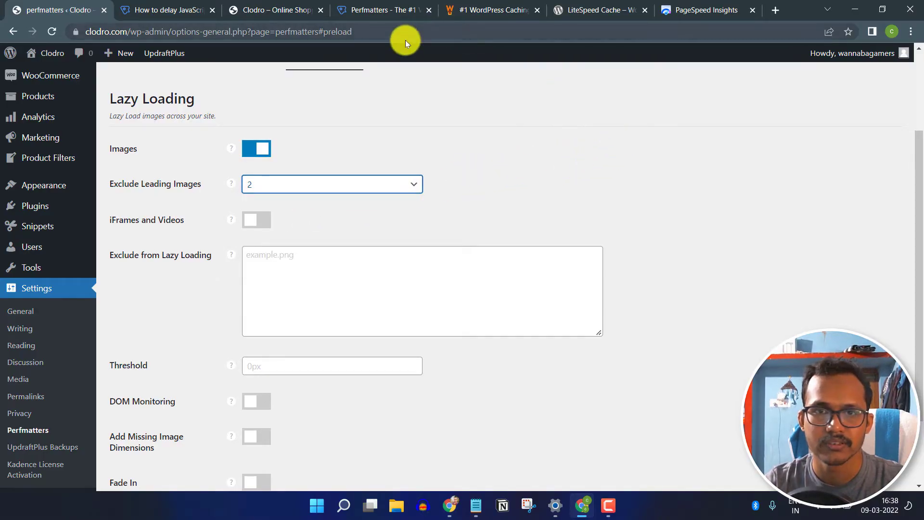
click(289, 8)
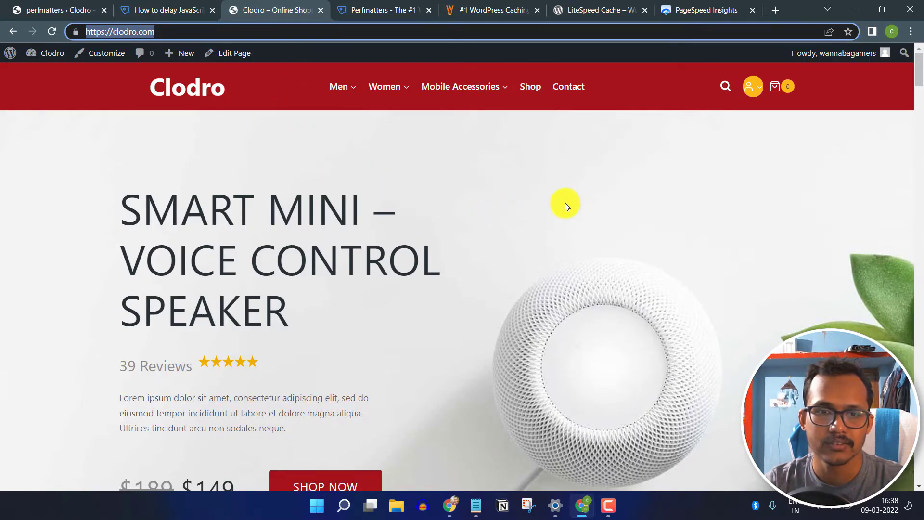
Step: Scroll through the Clodro storefront, then head back to Perfmatters via the delay-JavaScript docs tab
scroll(566, 204, down, 3)
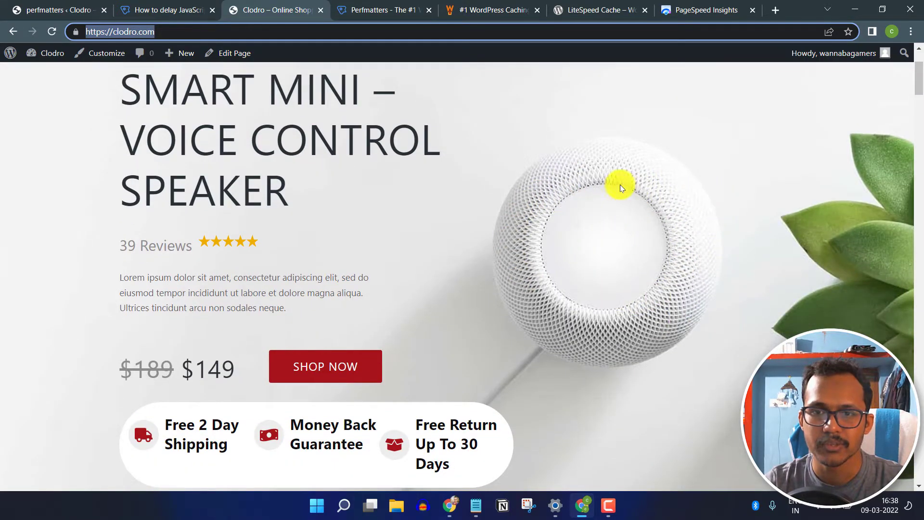
scroll(622, 188, up, 3)
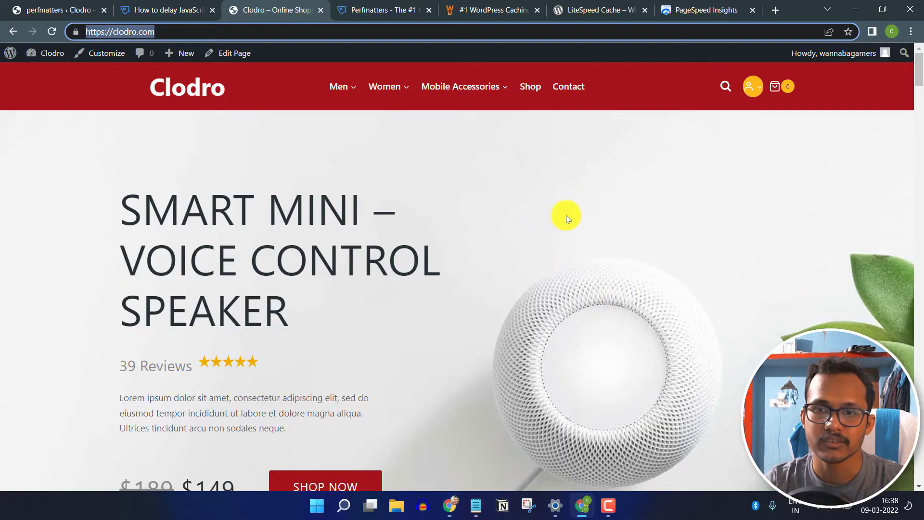
scroll(758, 250, down, 10)
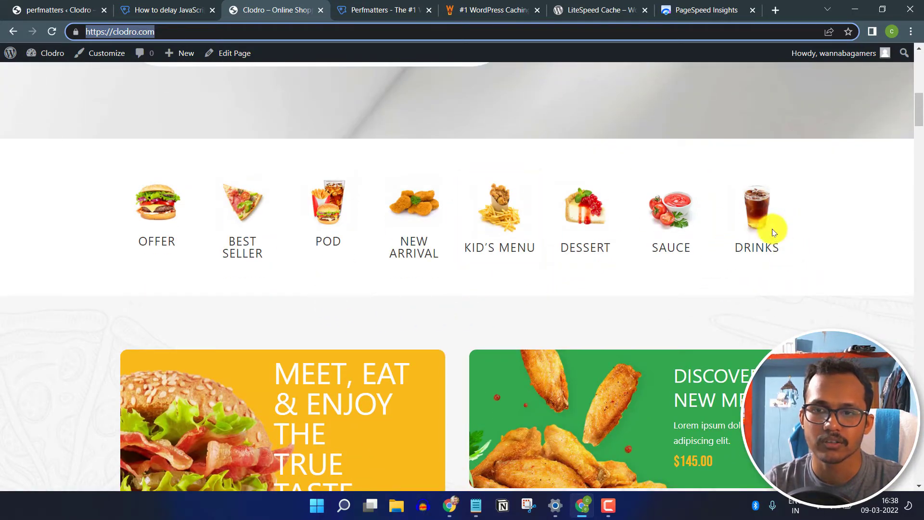
scroll(819, 270, up, 2)
scroll(905, 307, up, 8)
scroll(605, 258, down, 2)
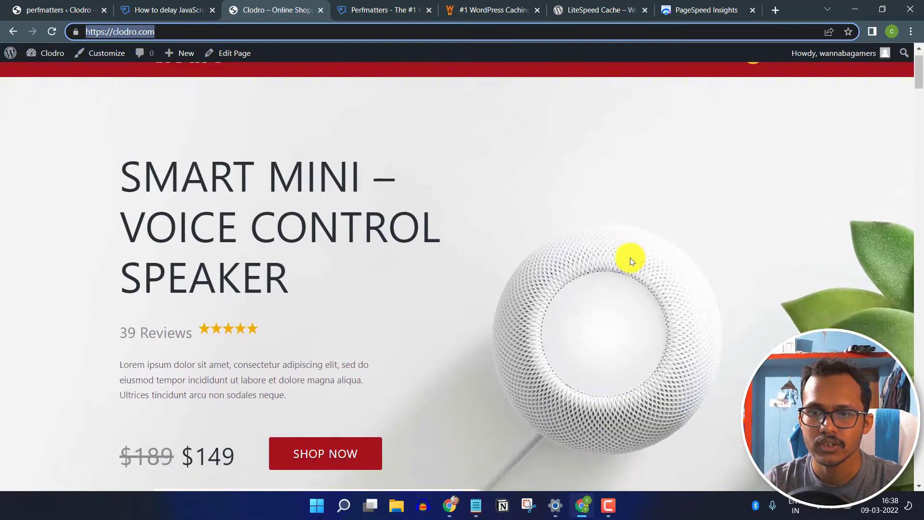
scroll(443, 254, up, 1)
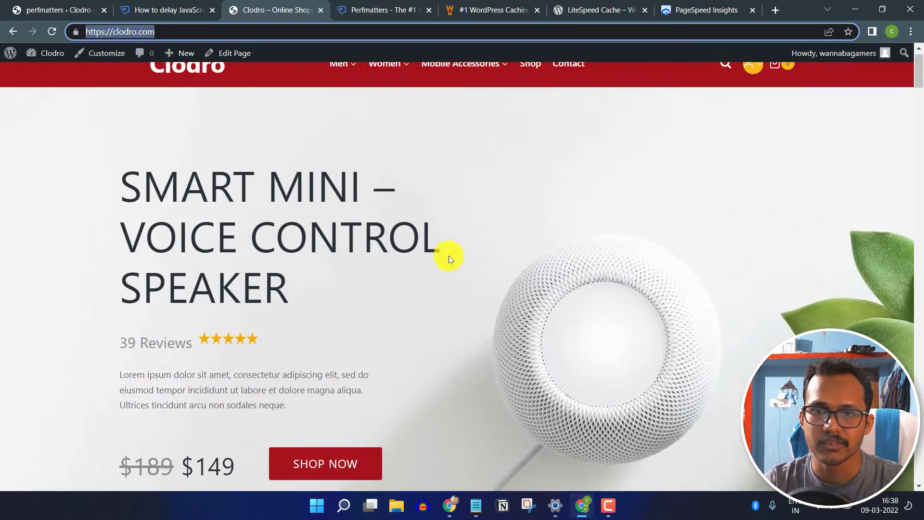
click(164, 10)
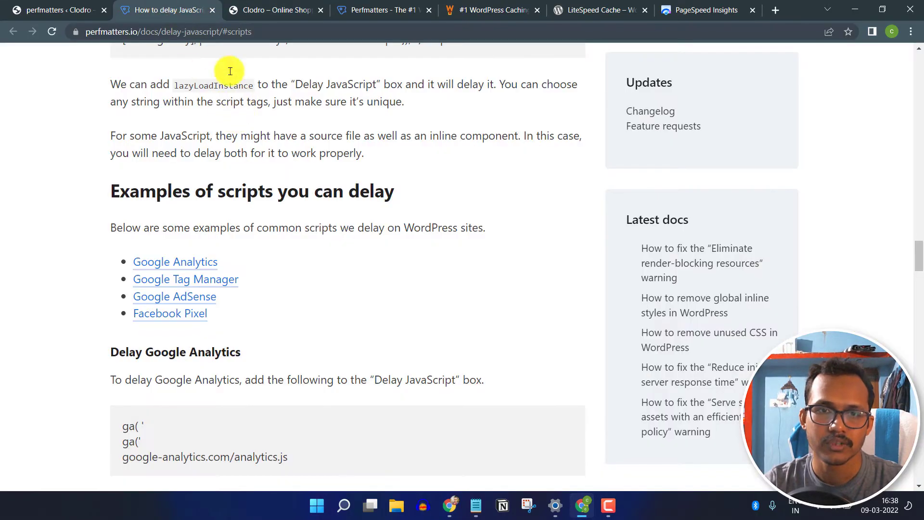
click(30, 6)
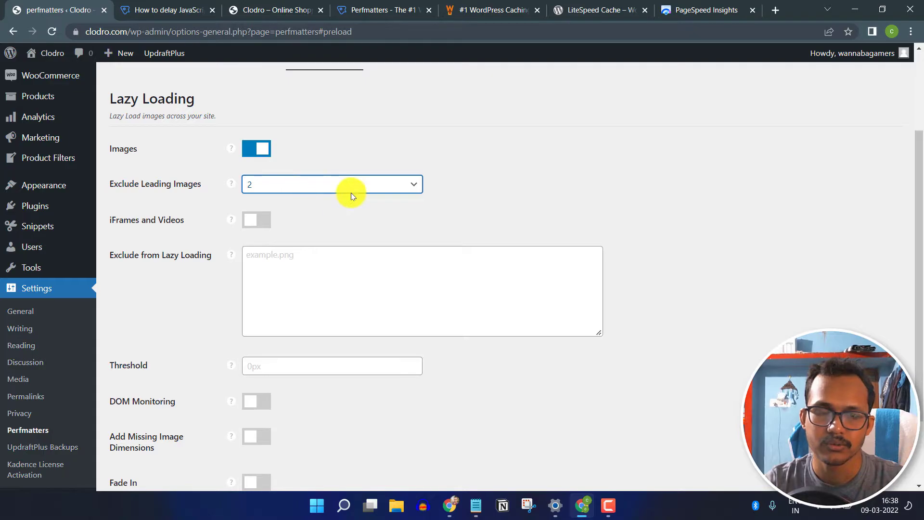
Step: Enable lazy loading for iFrames and Videos plus YouTube Preview Thumbnails, test the demo video, and save
click(255, 219)
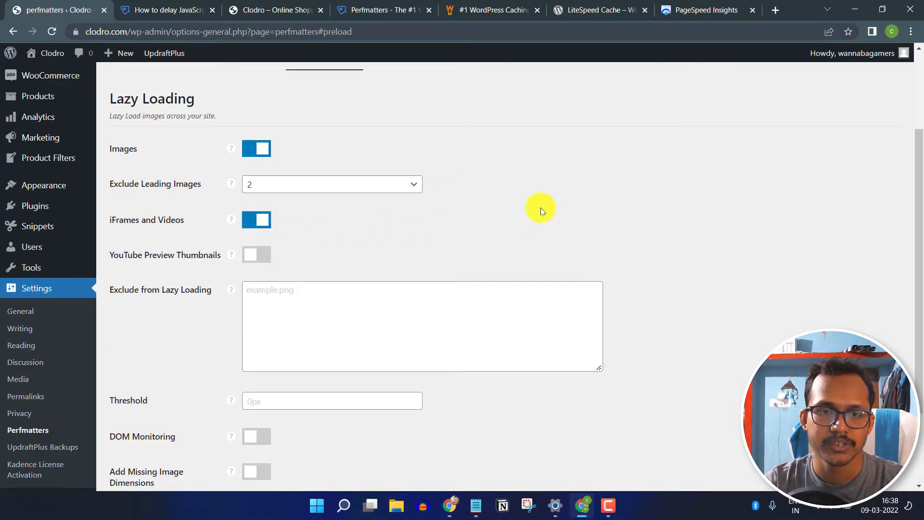
click(271, 254)
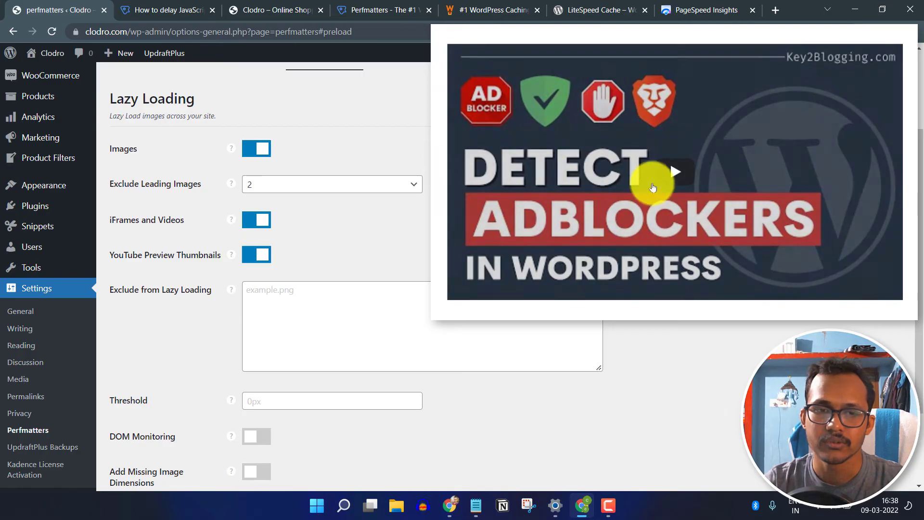
click(673, 175)
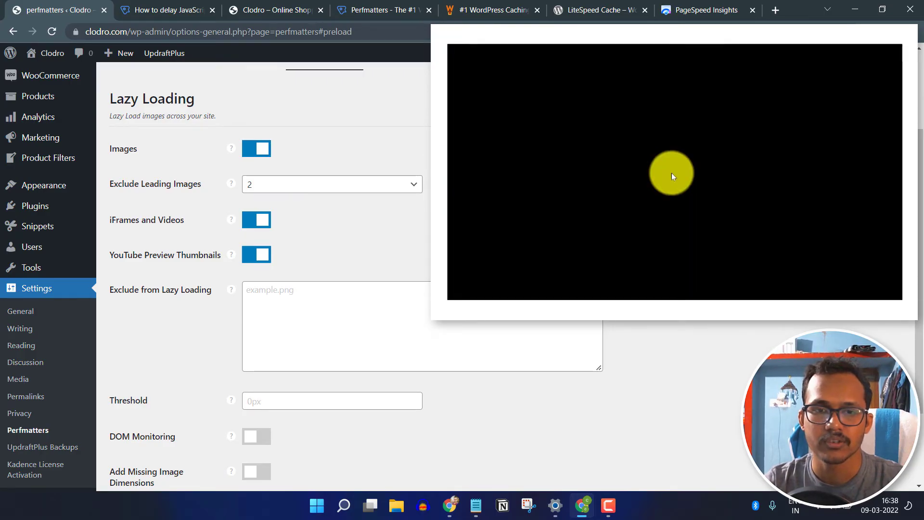
click(661, 175)
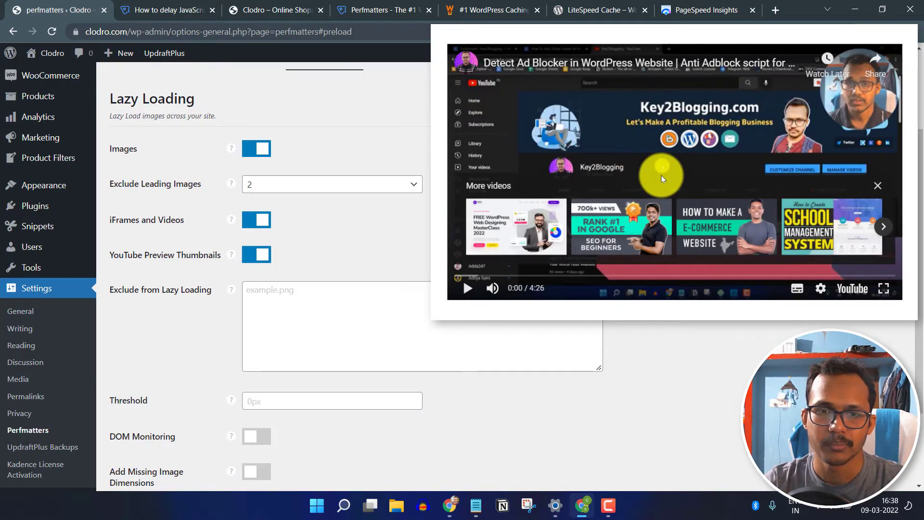
click(877, 187)
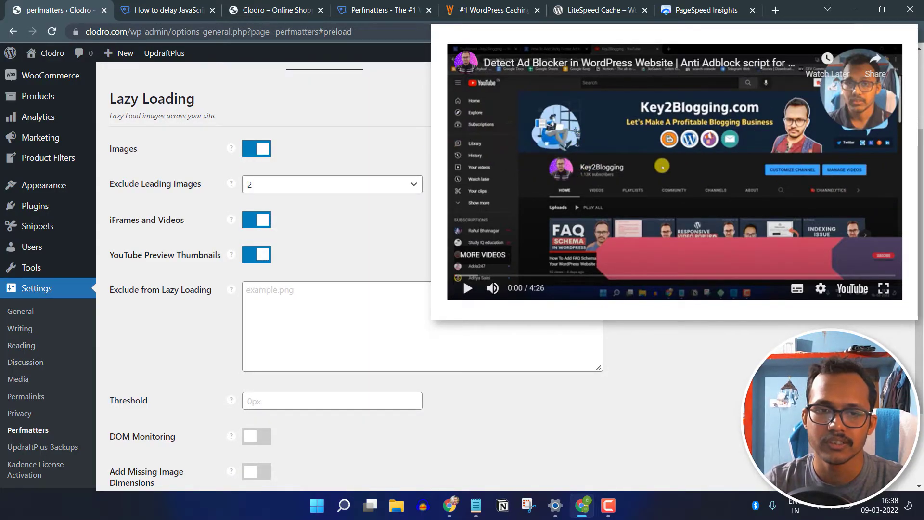
scroll(510, 294, down, 3)
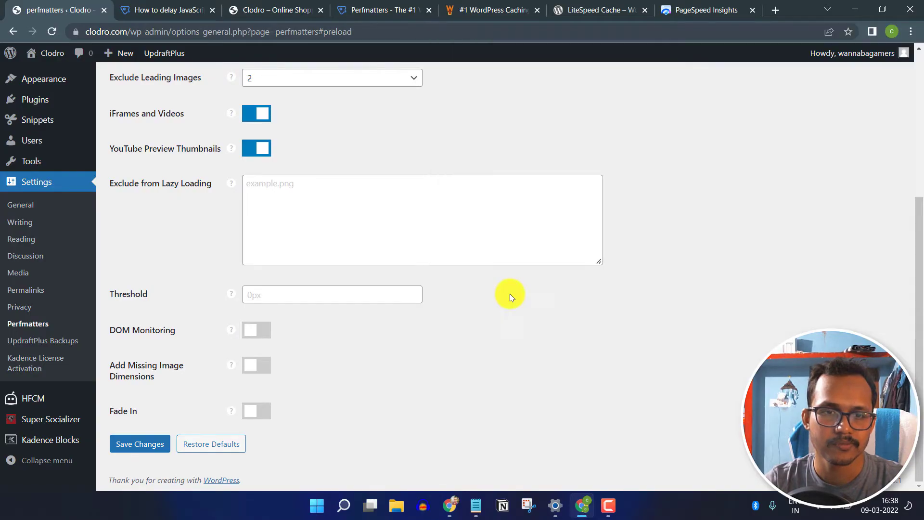
click(143, 443)
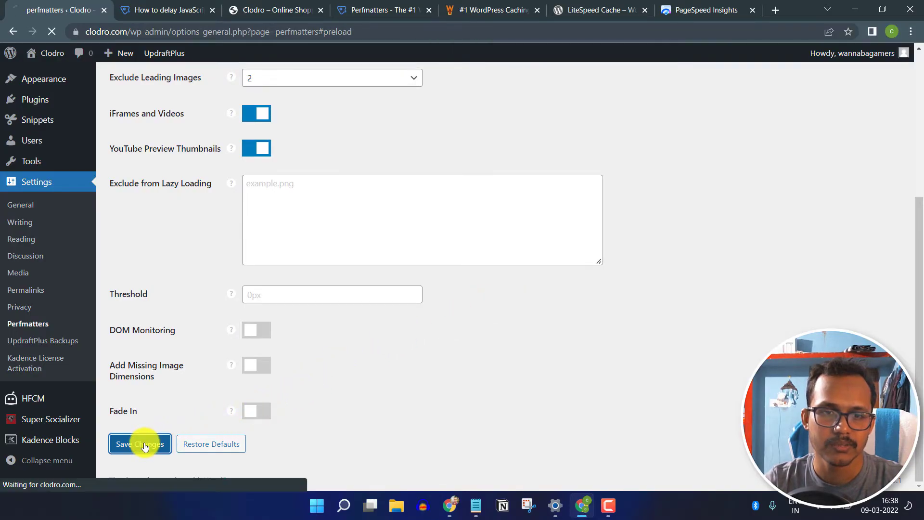
Step: Turn on Disable Google Fonts in the Fonts tab, leaving Display Swap on, and save
click(390, 120)
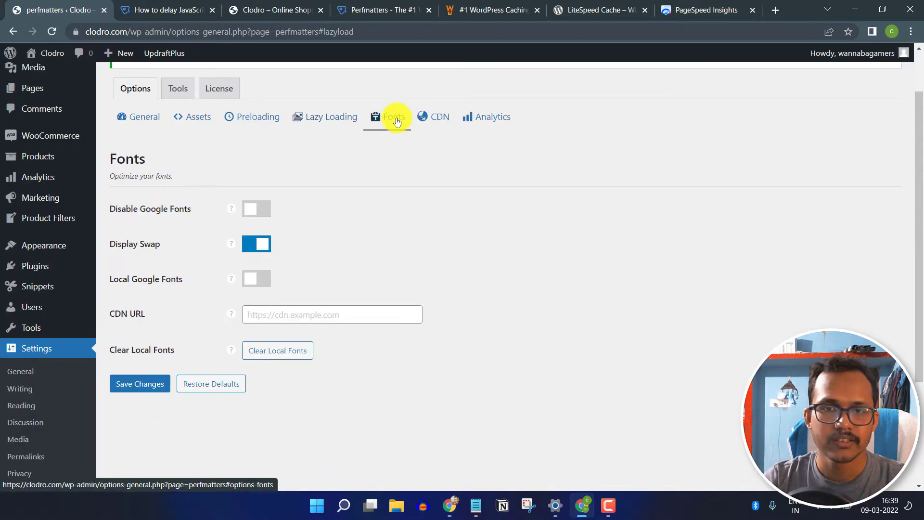
click(245, 246)
click(256, 244)
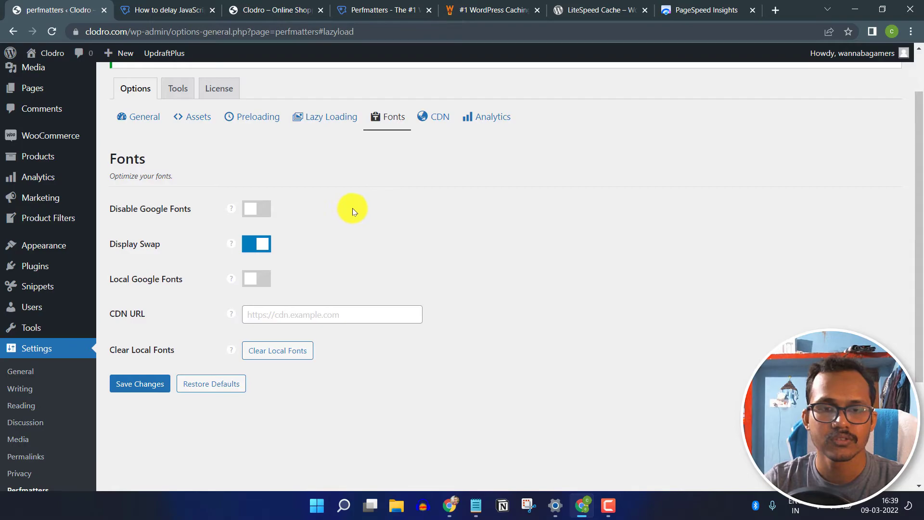
click(262, 215)
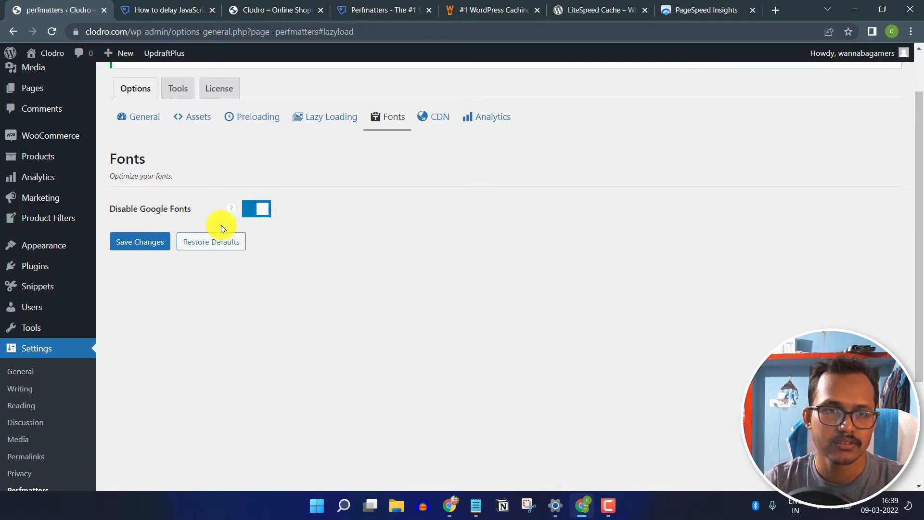
click(132, 241)
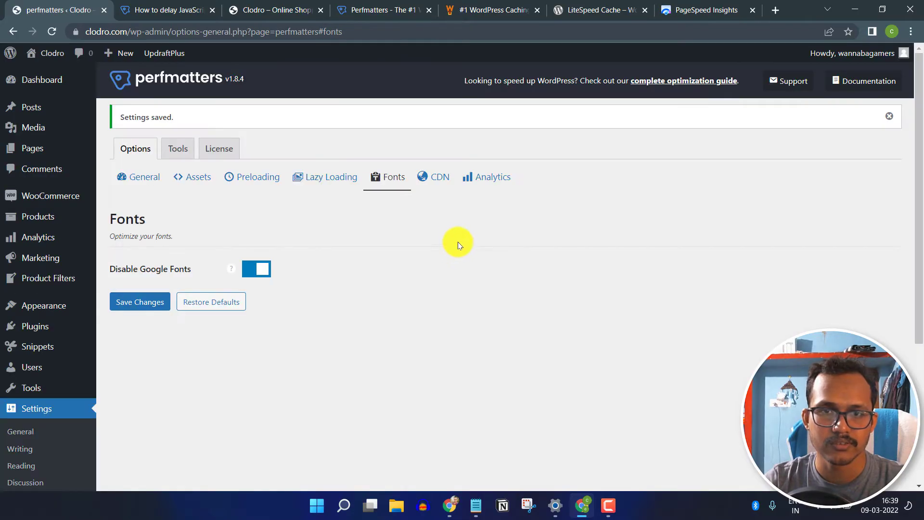
Step: Review the CDN and Google Analytics tabs without changes, leaving Local Analytics off and Tracking ID empty
click(434, 176)
scroll(481, 217, down, 2)
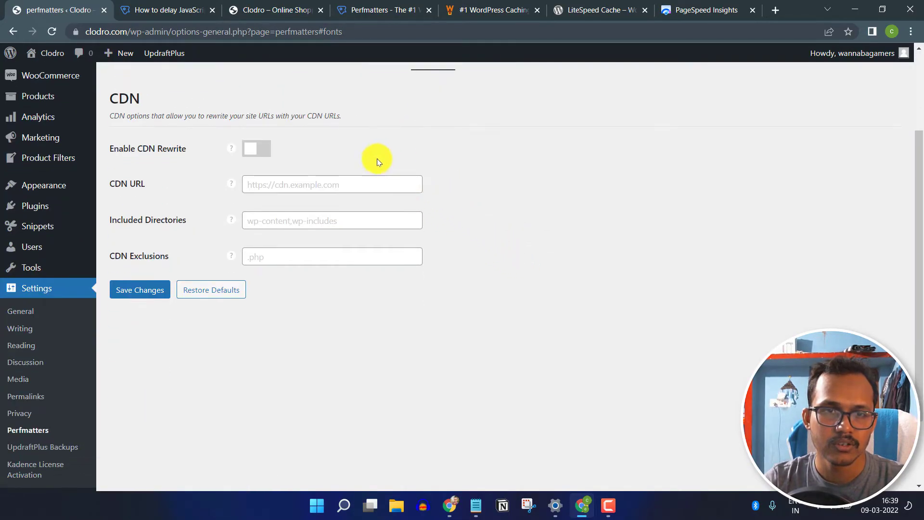
scroll(519, 252, up, 2)
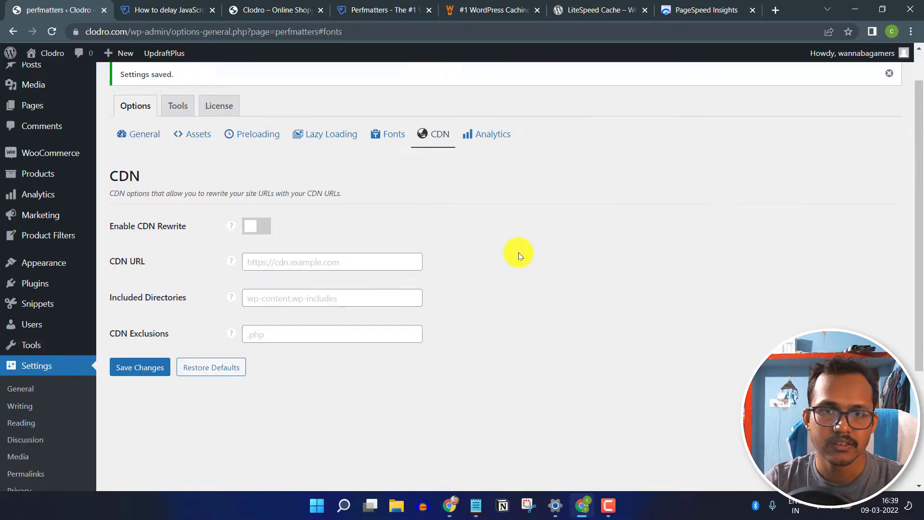
click(487, 178)
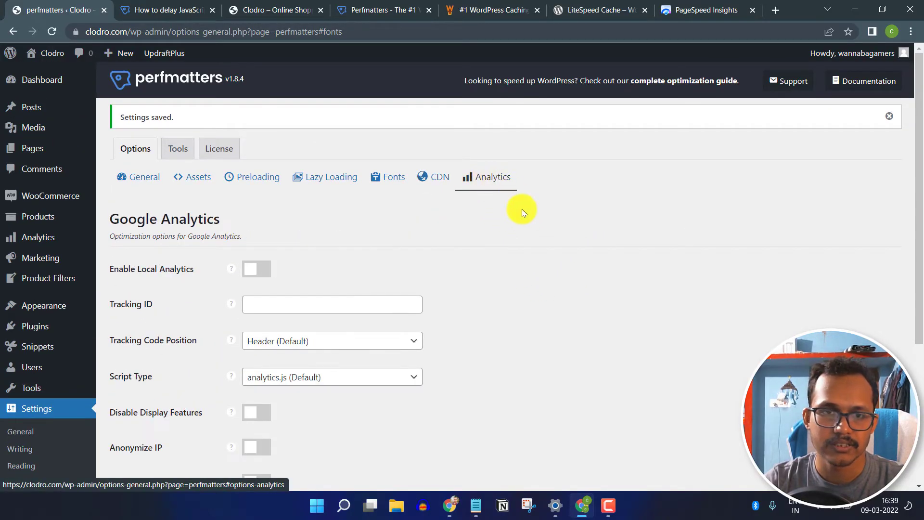
scroll(533, 244, down, 2)
scroll(557, 234, down, 1)
scroll(556, 234, up, 1)
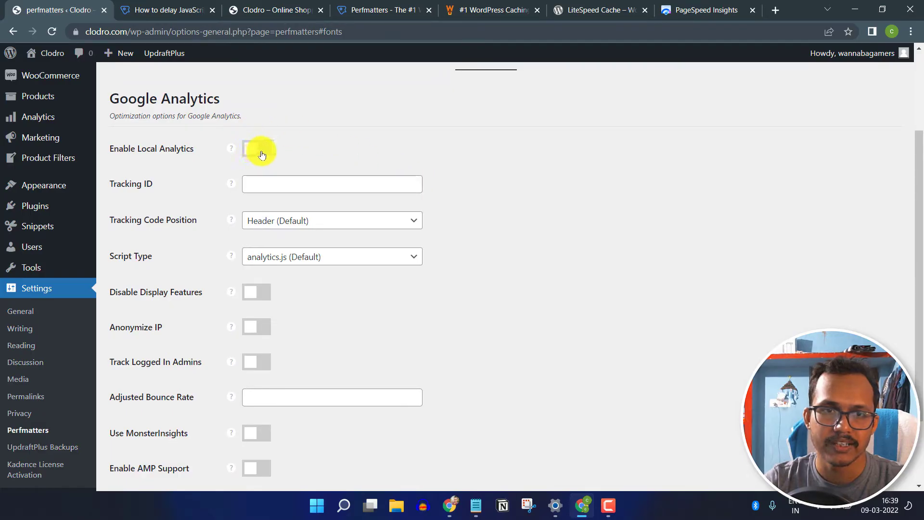
click(293, 188)
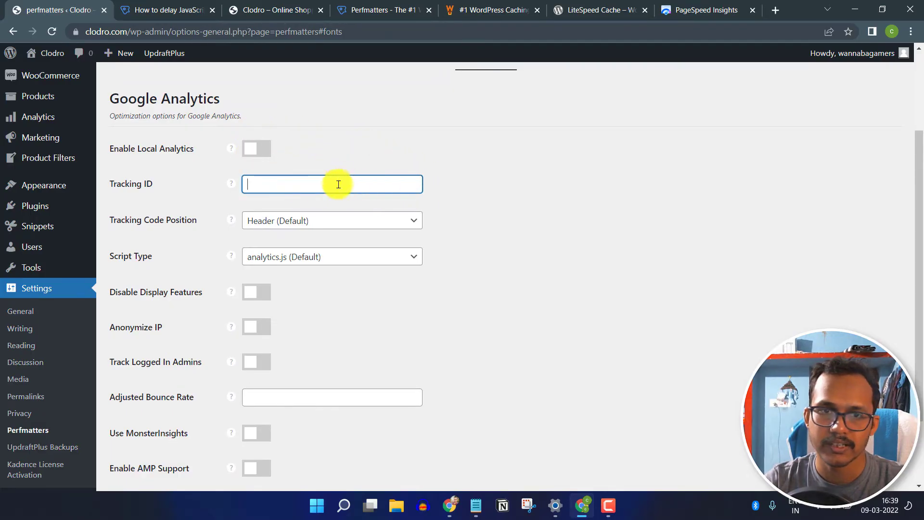
scroll(565, 244, down, 2)
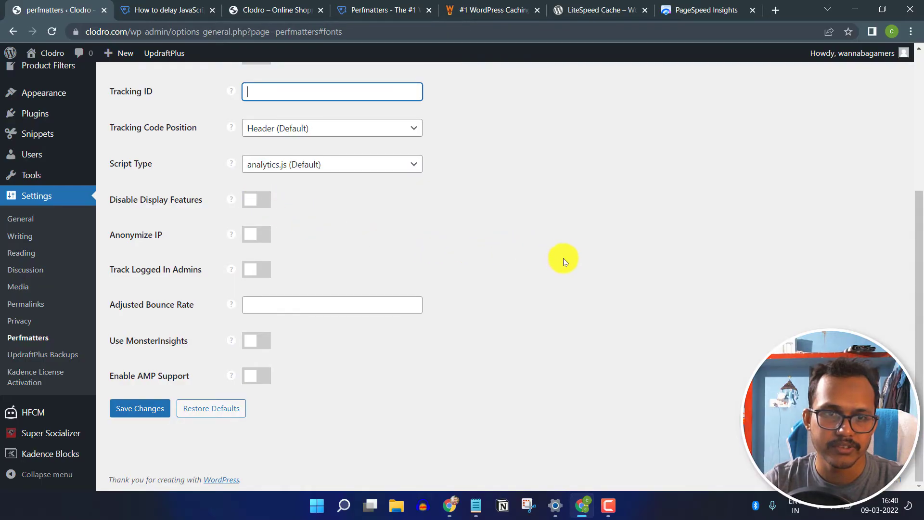
scroll(584, 264, up, 5)
scroll(599, 272, down, 5)
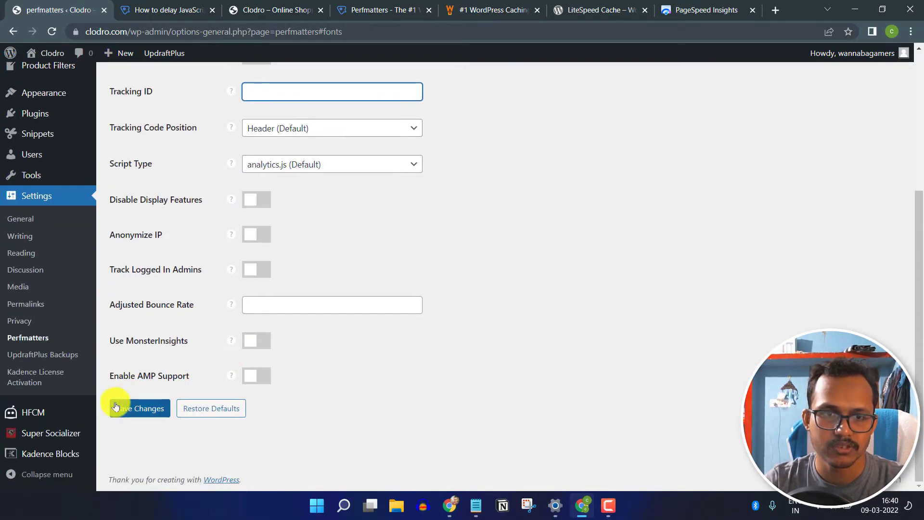
scroll(516, 351, up, 5)
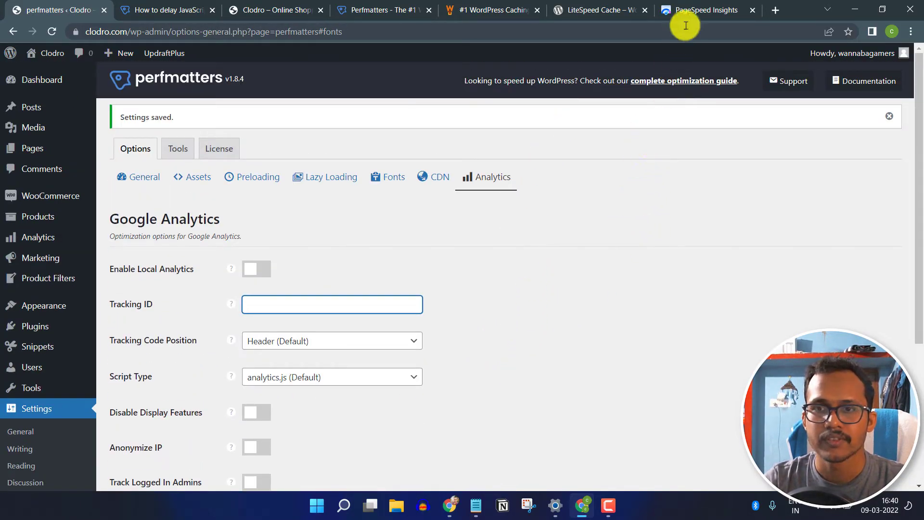
click(693, 11)
Step: Rerun the clodro.com analysis, peek at desktop results, then scroll through the mobile report scoring 84
scroll(886, 284, up, 6)
scroll(885, 284, up, 20)
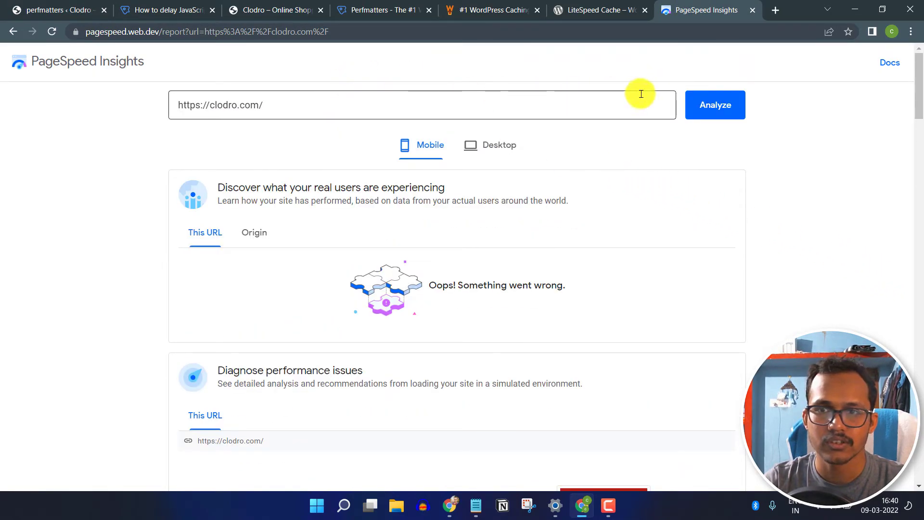
scroll(798, 218, down, 6)
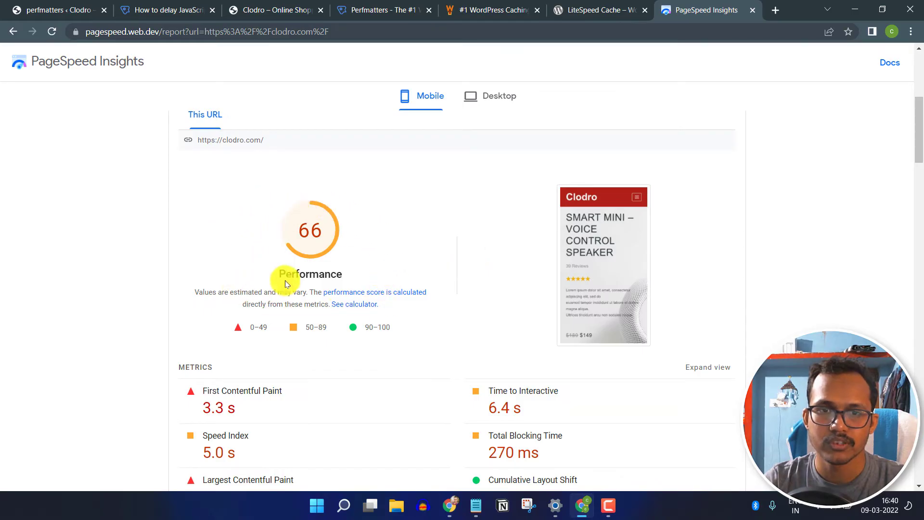
scroll(830, 236, up, 6)
click(728, 101)
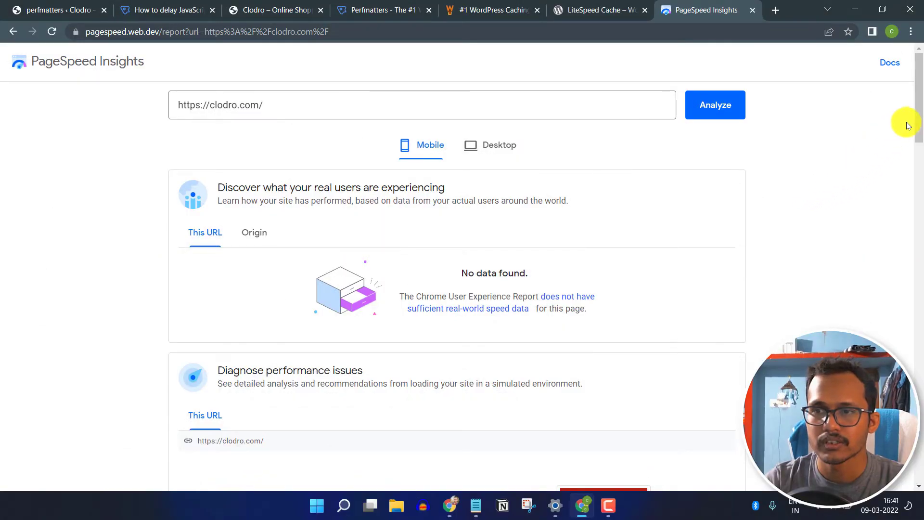
drag(919, 121, 918, 170)
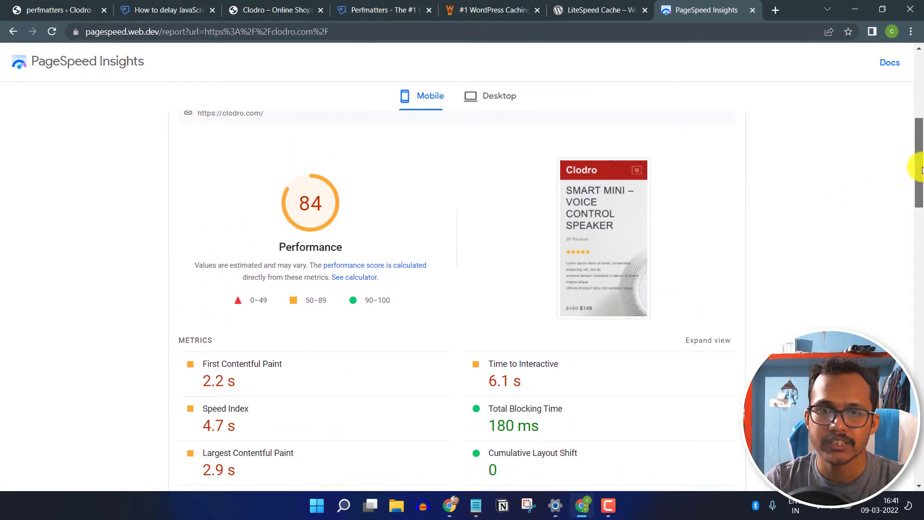
click(496, 96)
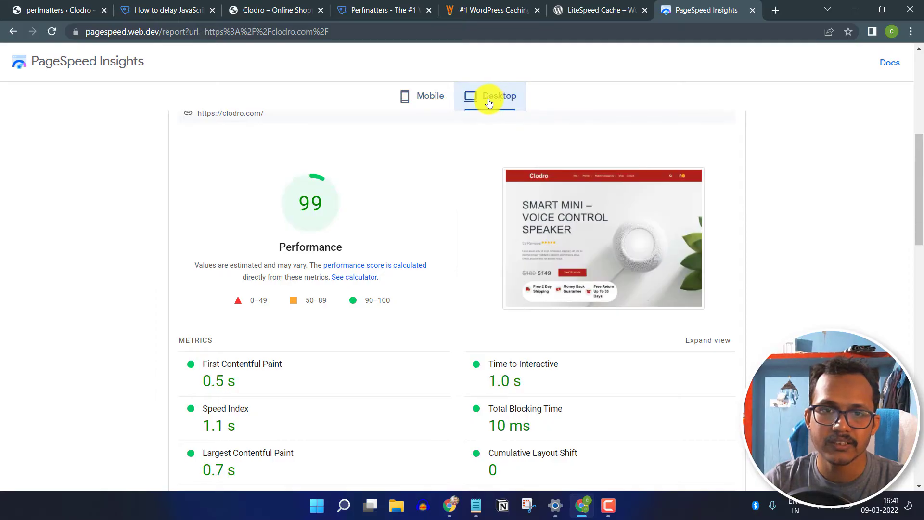
click(435, 103)
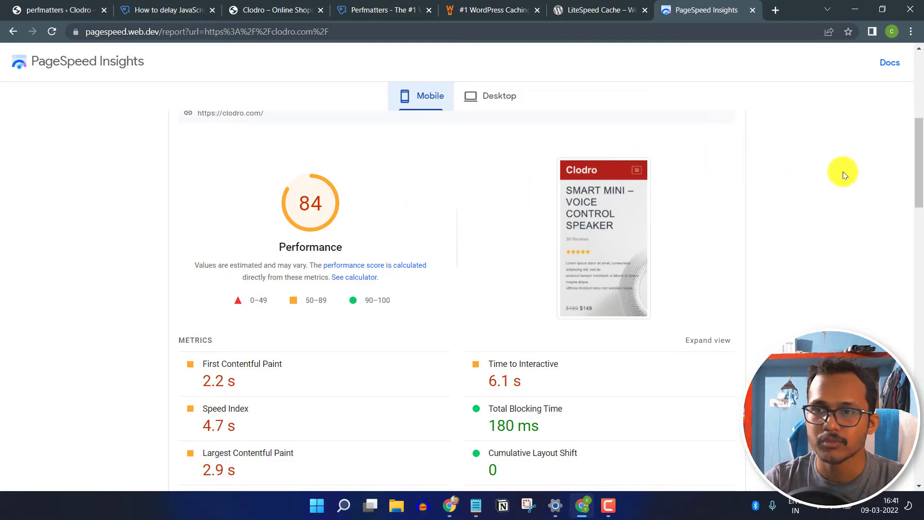
drag(920, 160, 921, 162)
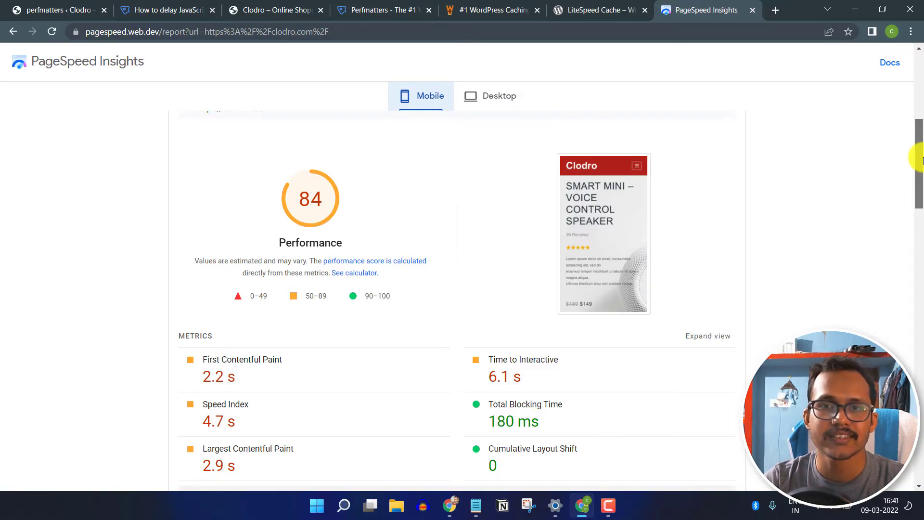
drag(920, 160, 910, 320)
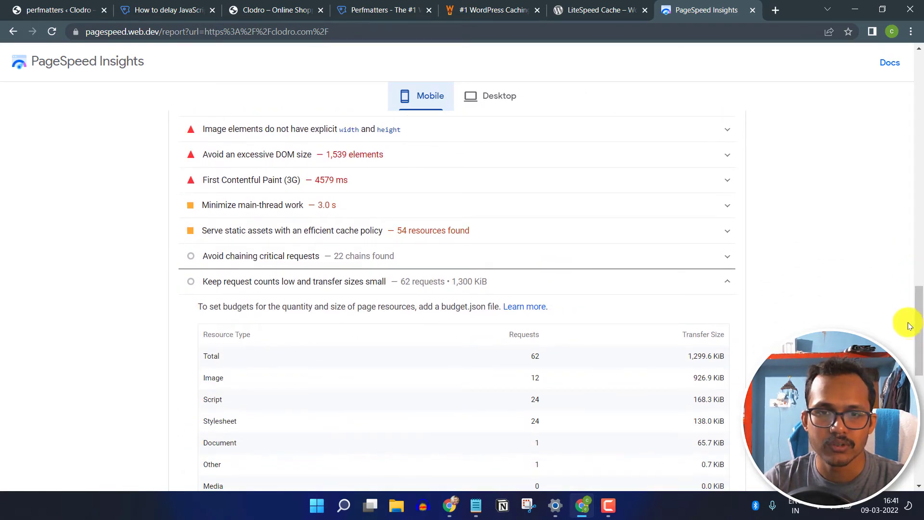
scroll(612, 190, down, 3)
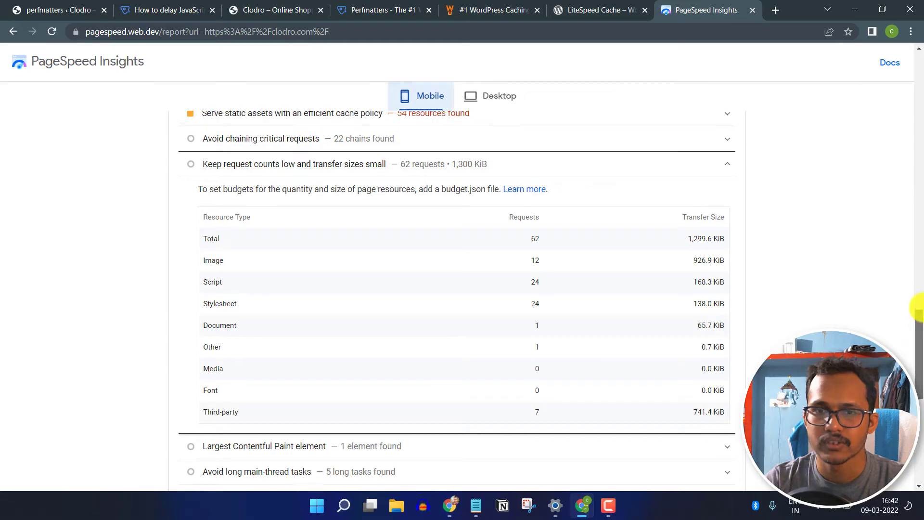
drag(917, 347, 917, 86)
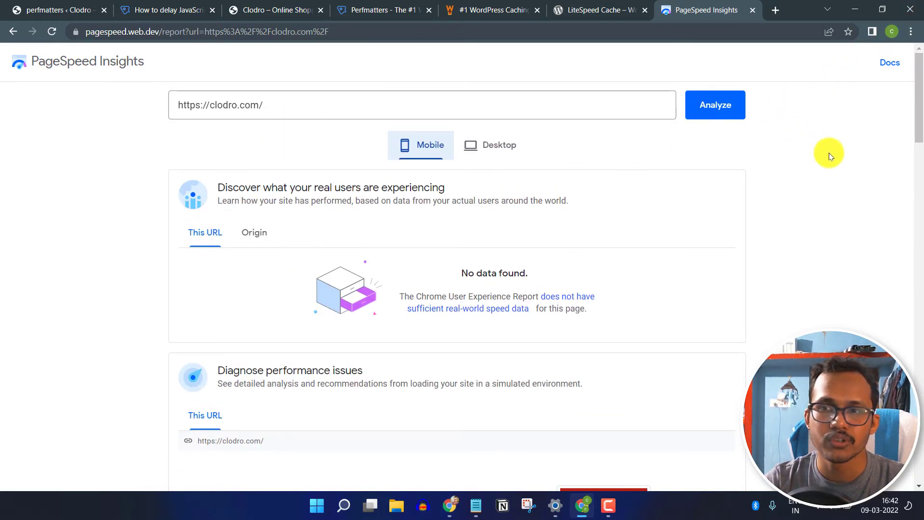
scroll(848, 147, down, 5)
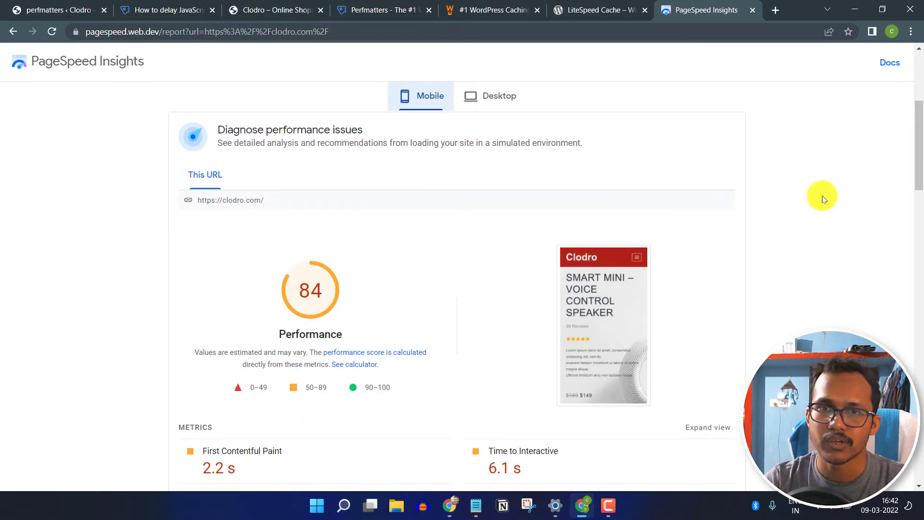
Step: Glance at the WP Rocket, LiteSpeed Cache and Clodro tabs, then return to the PageSpeed report top
click(480, 10)
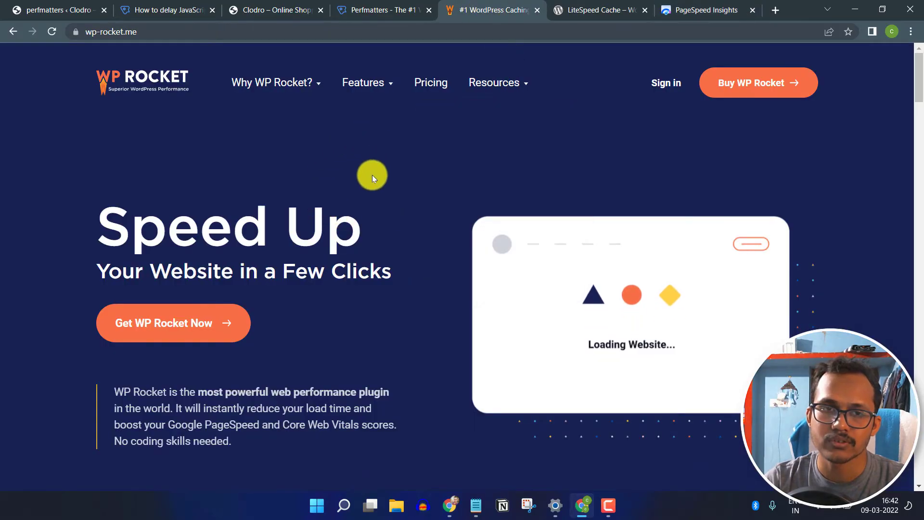
click(619, 8)
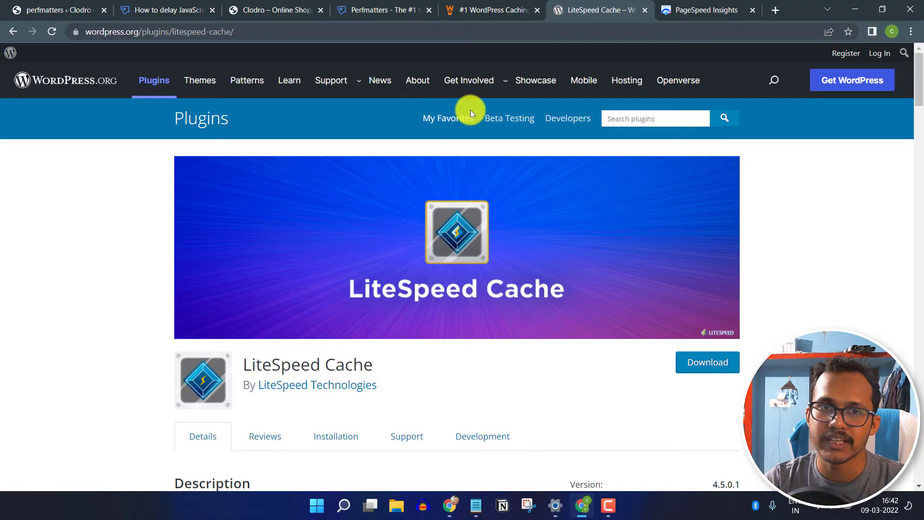
click(277, 5)
click(76, 6)
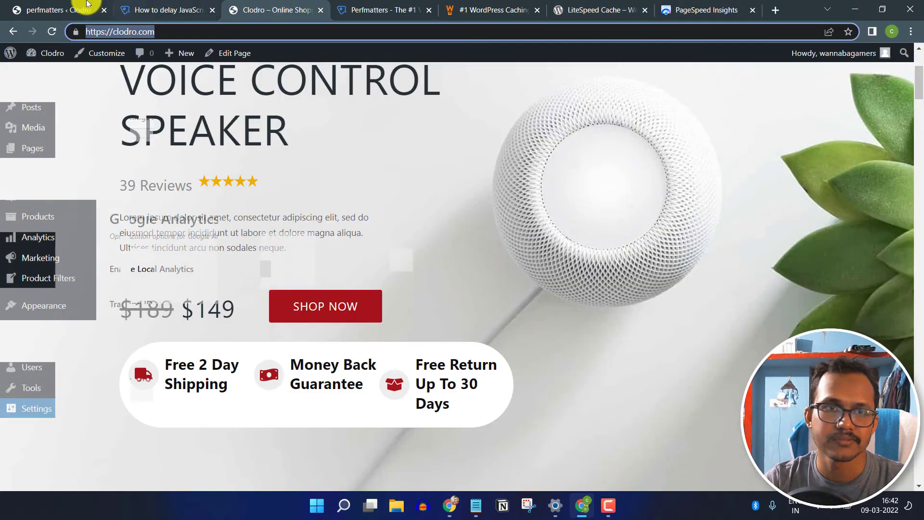
click(707, 10)
scroll(799, 255, up, 5)
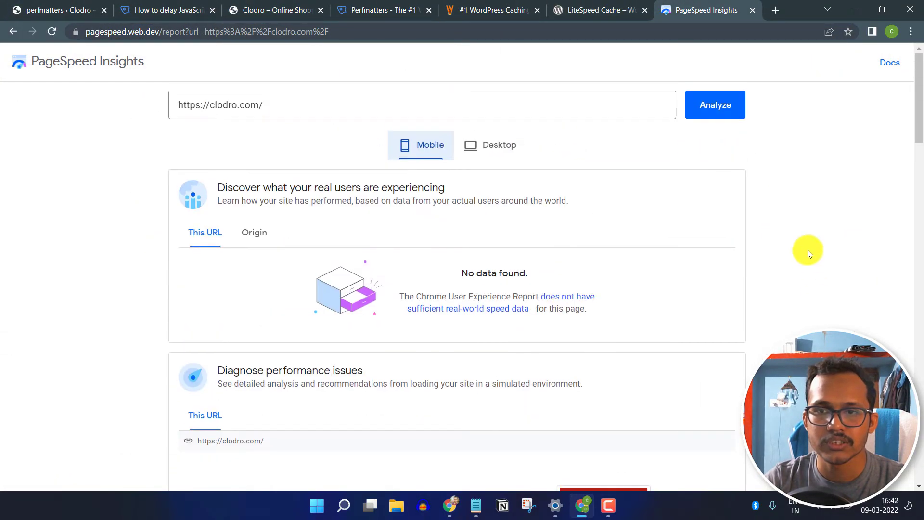
Step: Re-run the clodro.com mobile test and expand, then collapse, the Reduce unused CSS opportunity
click(715, 106)
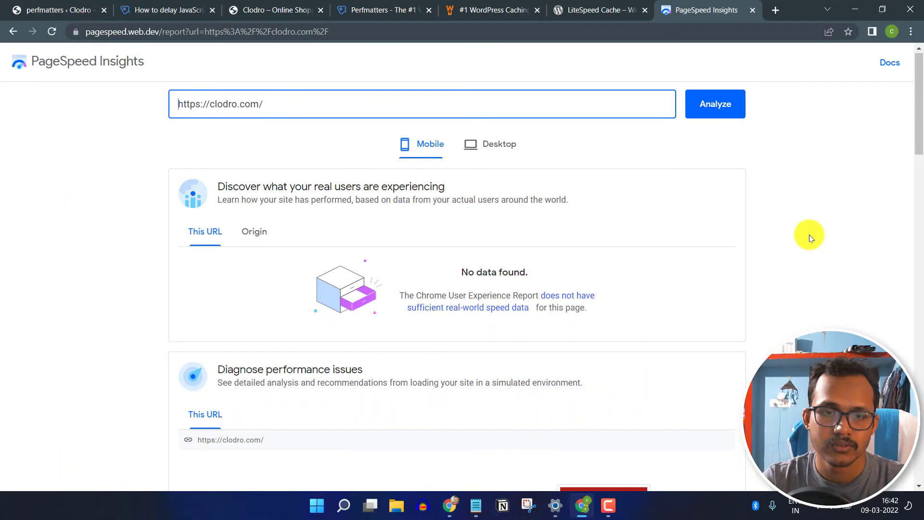
scroll(809, 243, down, 6)
scroll(809, 265, down, 8)
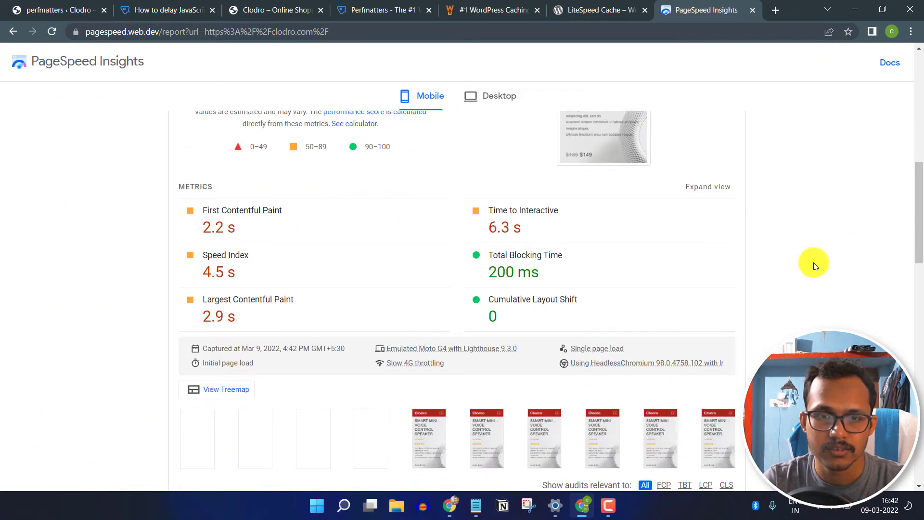
scroll(813, 267, down, 3)
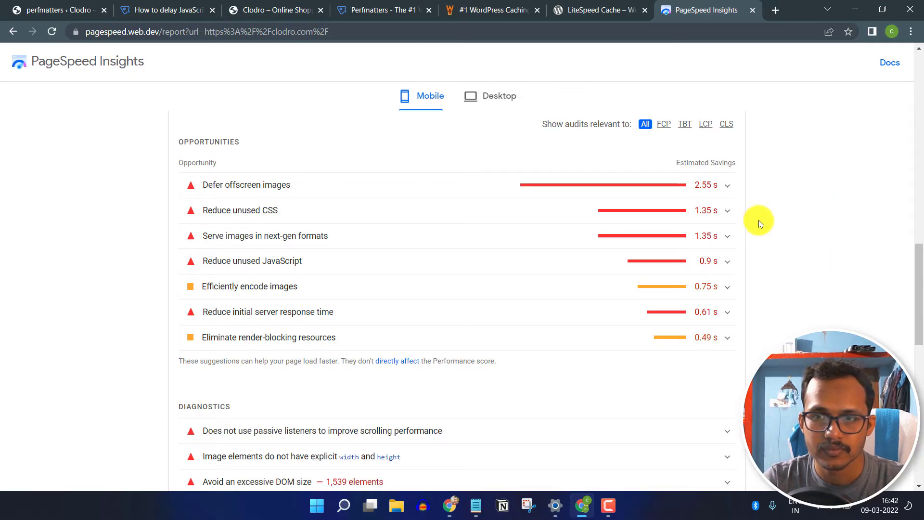
click(713, 209)
scroll(759, 230, down, 3)
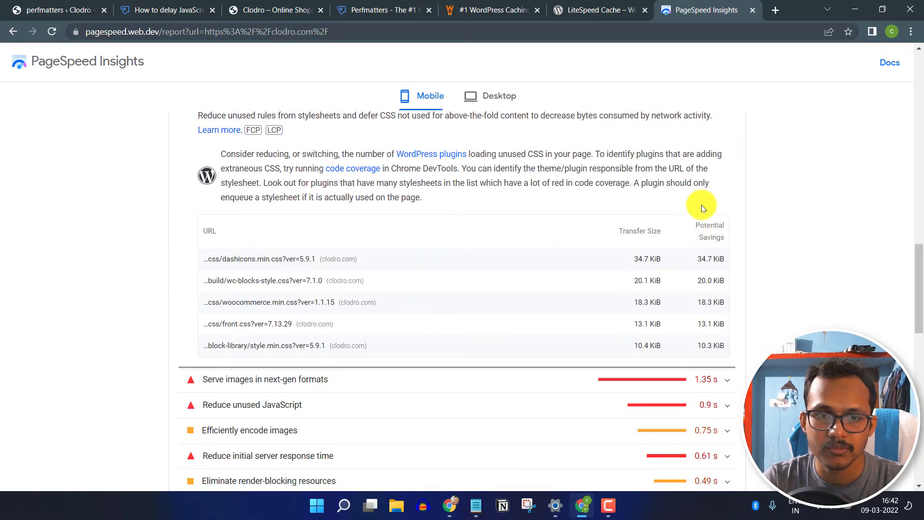
scroll(726, 203, up, 3)
click(719, 210)
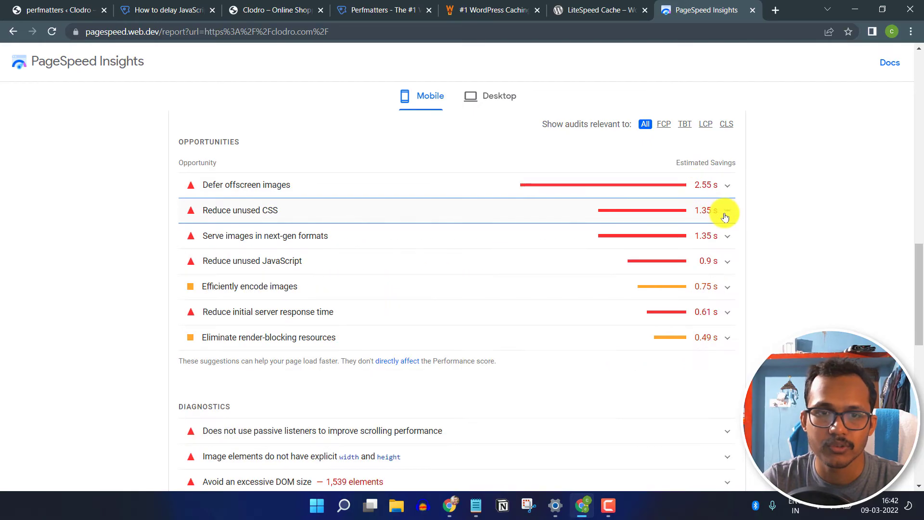
scroll(790, 226, down, 5)
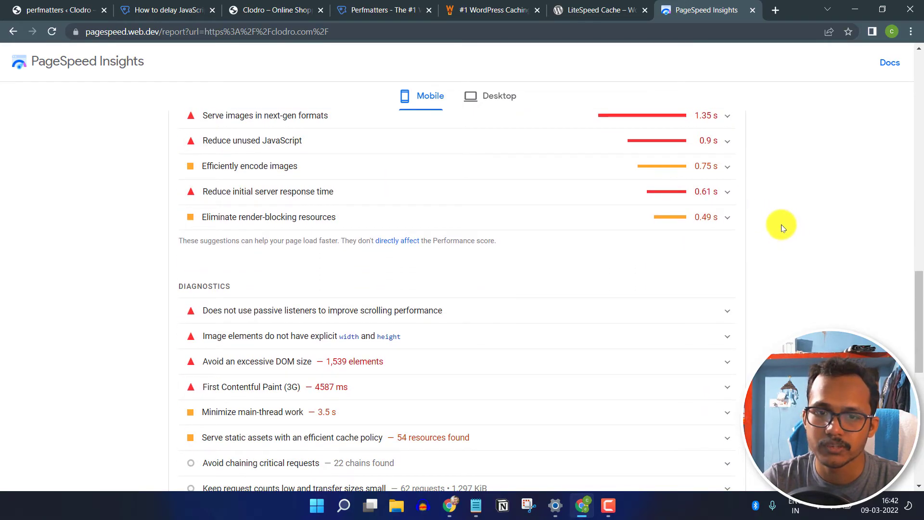
scroll(785, 227, down, 3)
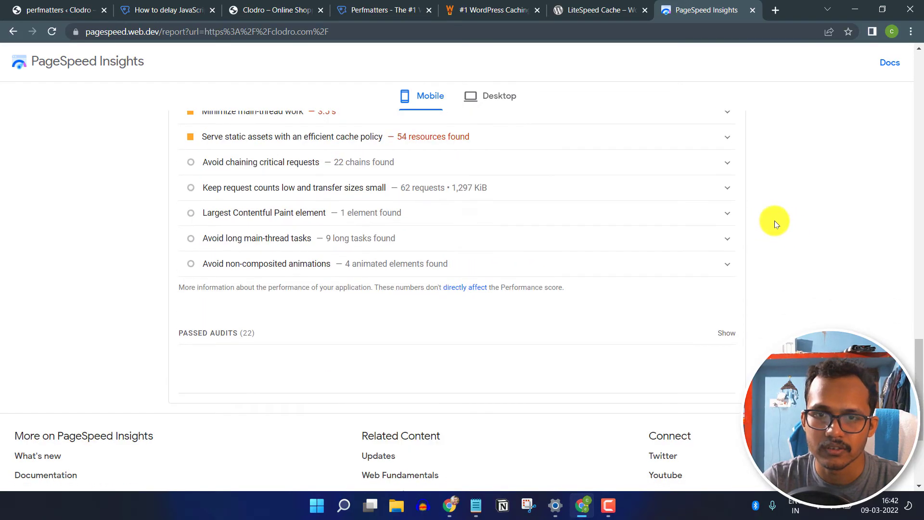
Step: Expand 'Keep request counts low' and highlight the 1,297.5 KiB total and 926.9 KiB image sizes
click(426, 189)
scroll(516, 231, down, 3)
scroll(537, 227, up, 2)
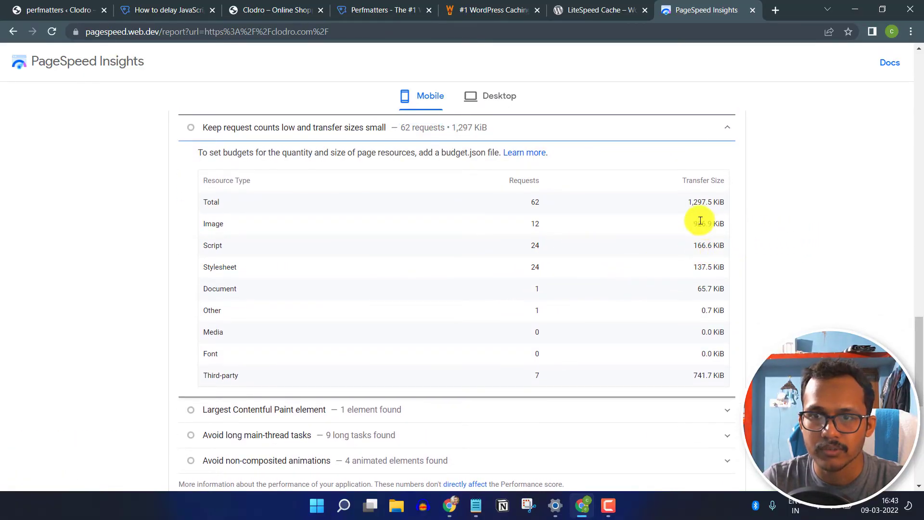
drag(689, 203, 707, 207)
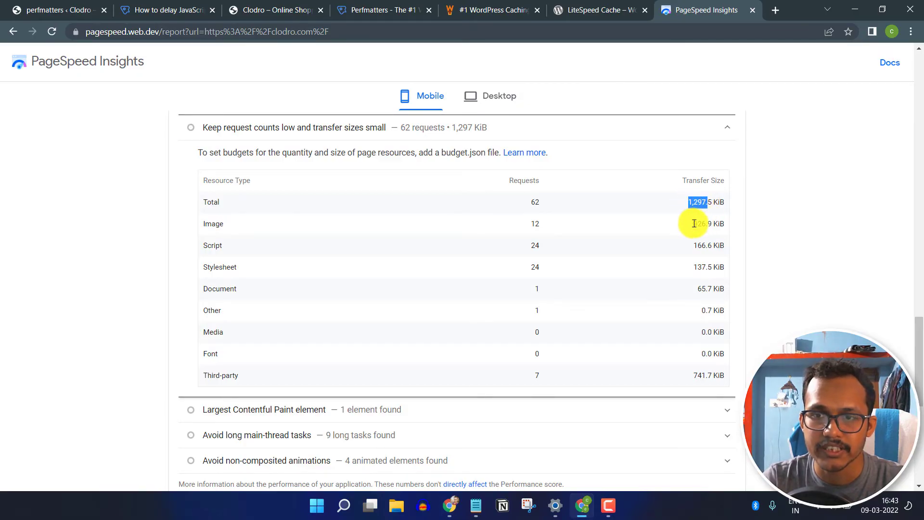
drag(695, 222, 729, 224)
click(767, 223)
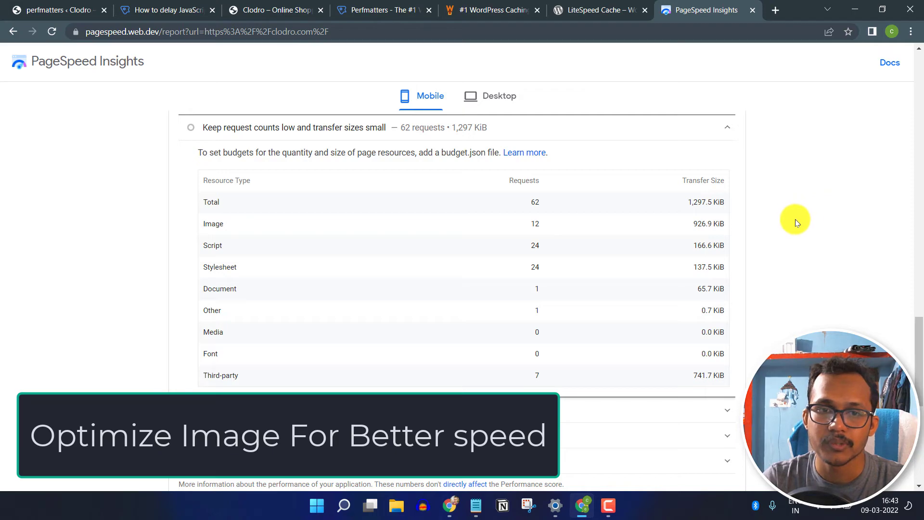
Step: Go to the Add Plugins page (Plugins > Add New) in the WordPress admin
click(61, 5)
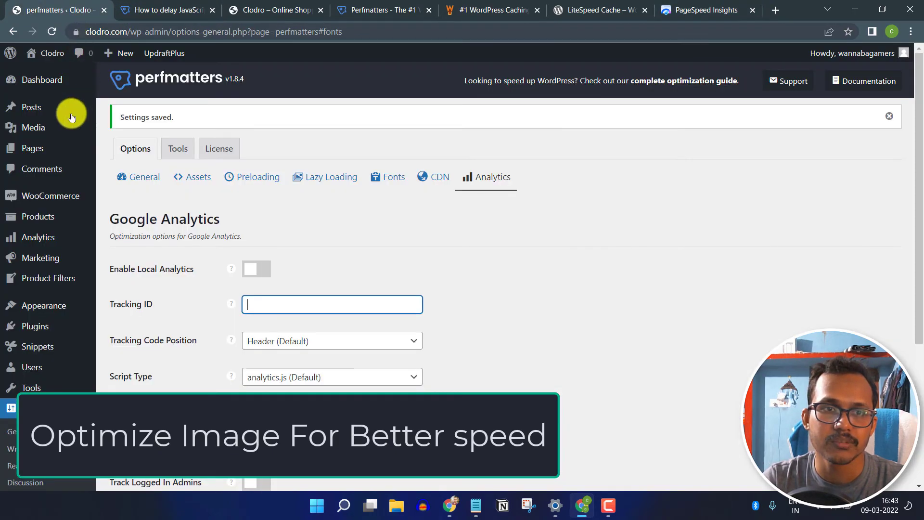
mouse_move(38, 330)
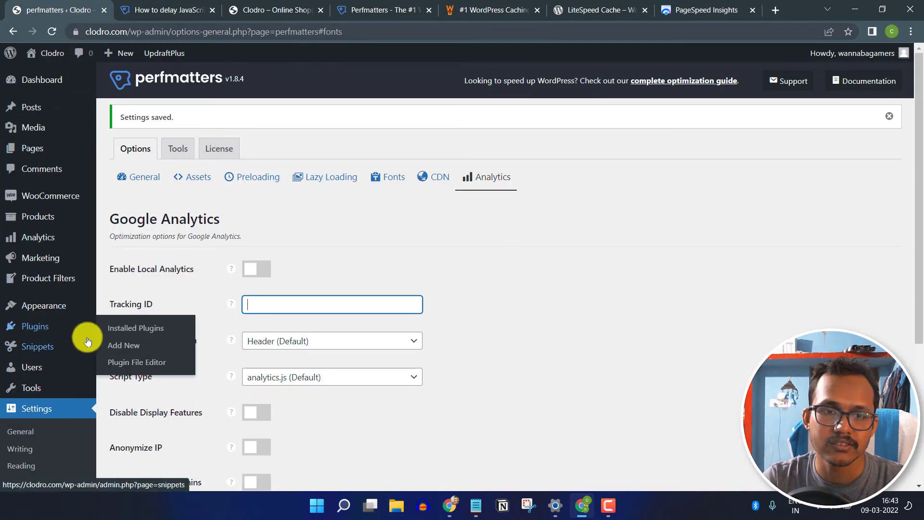
mouse_move(67, 339)
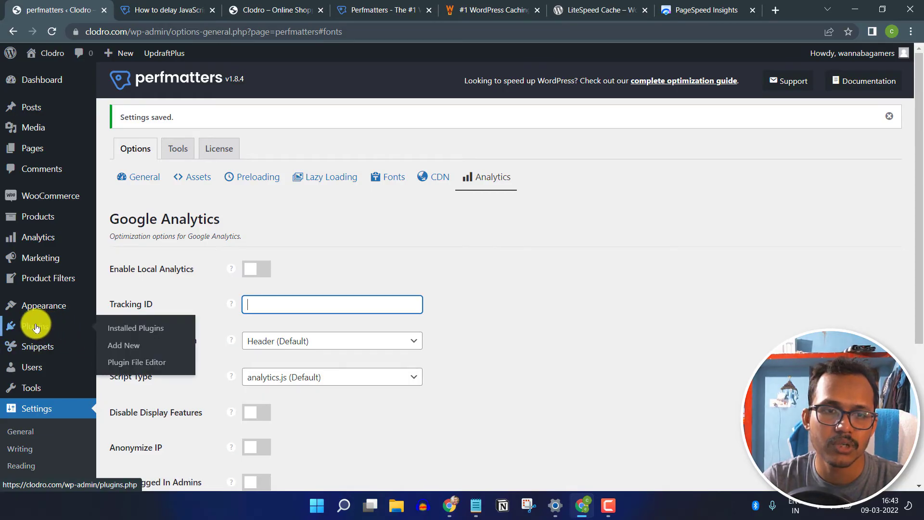
click(114, 329)
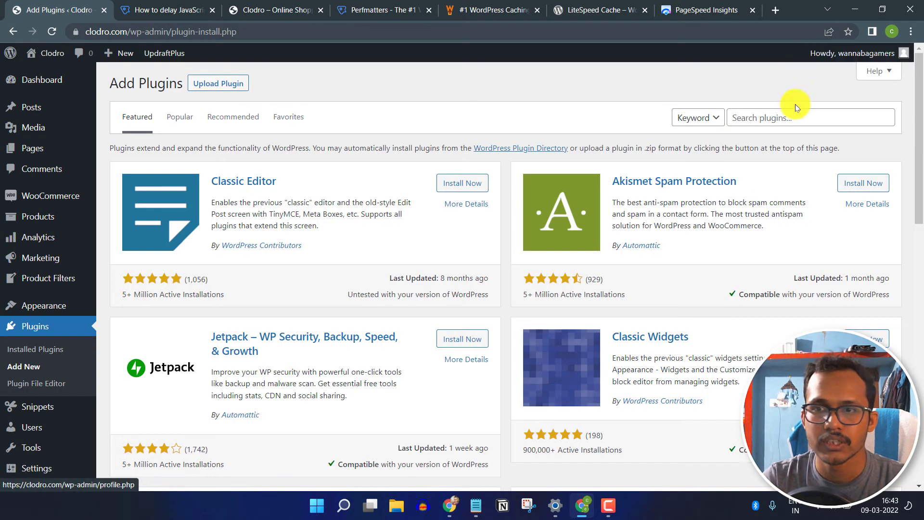
Step: Search the plugin directory for 'shortpixel', listing 42 results led by ShortPixel Image Optimizer
click(784, 117)
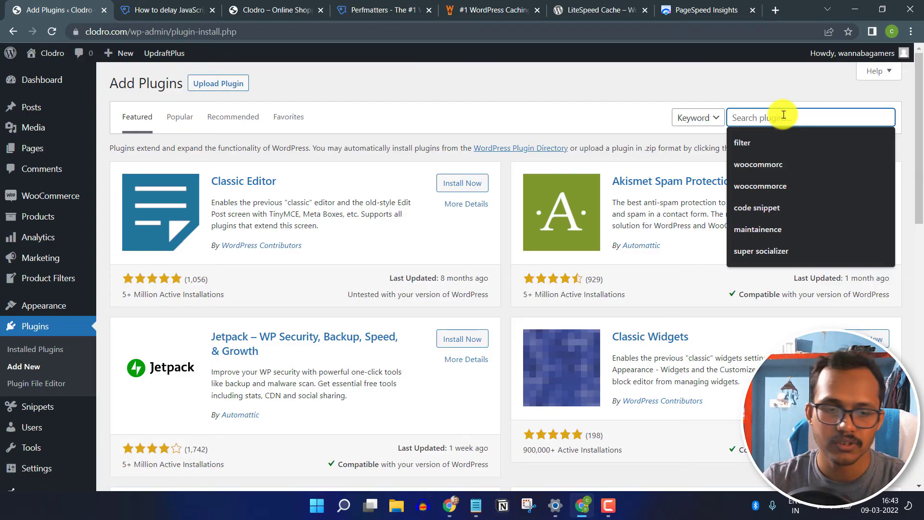
text(shortpixel)
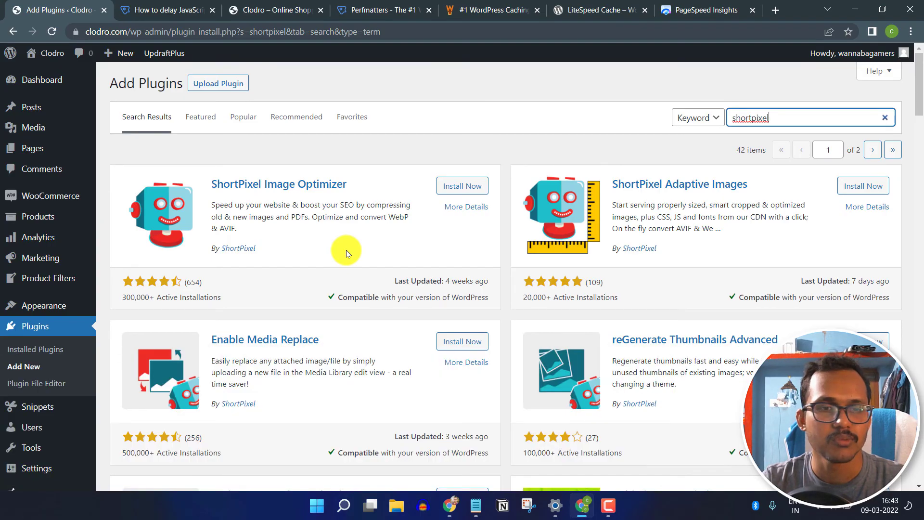
click(51, 80)
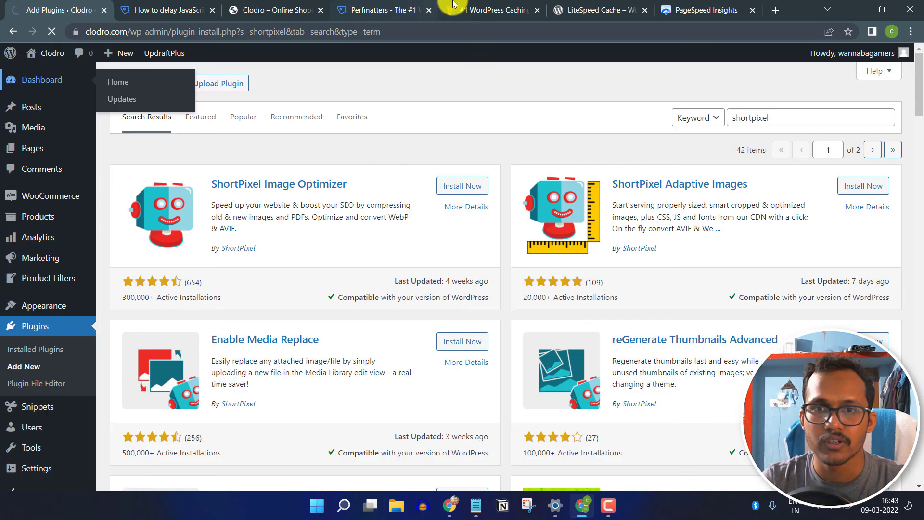
Step: Switch to the perfmatters.io tab and scroll down and back up its homepage
click(365, 8)
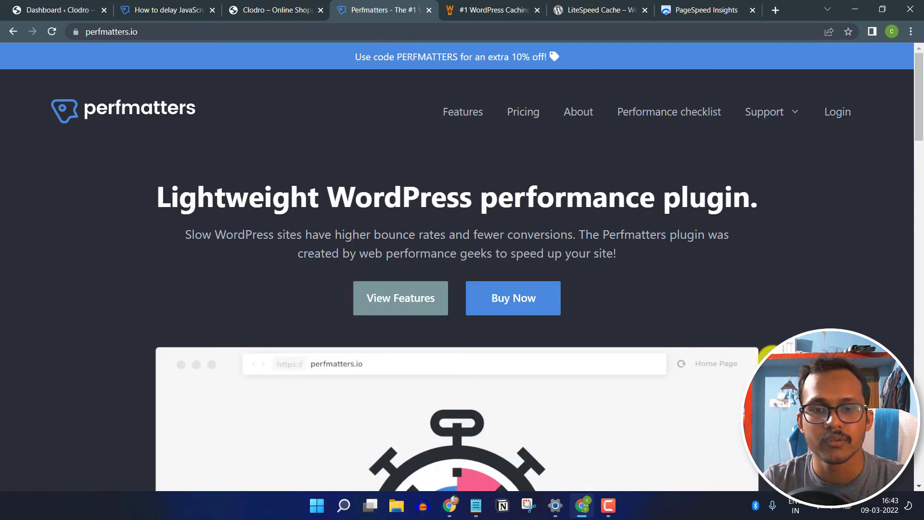
scroll(842, 314, down, 3)
scroll(862, 298, down, 3)
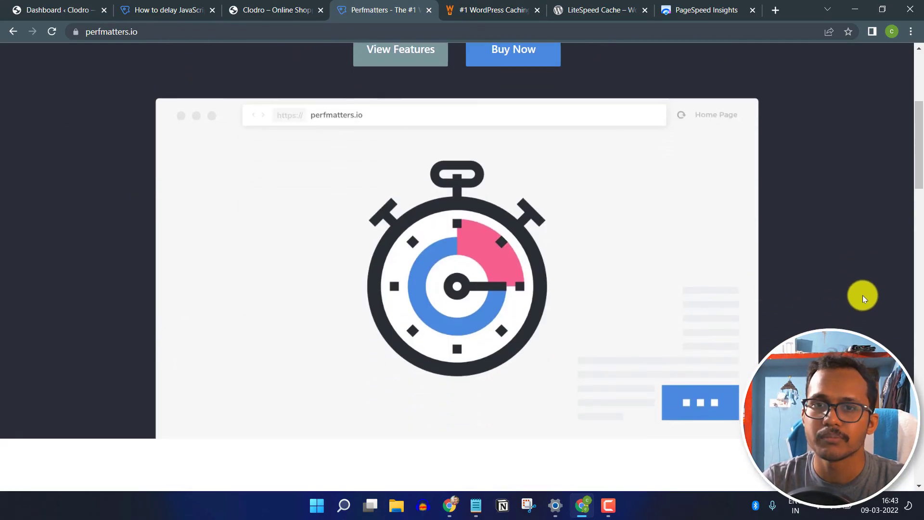
scroll(864, 295, up, 6)
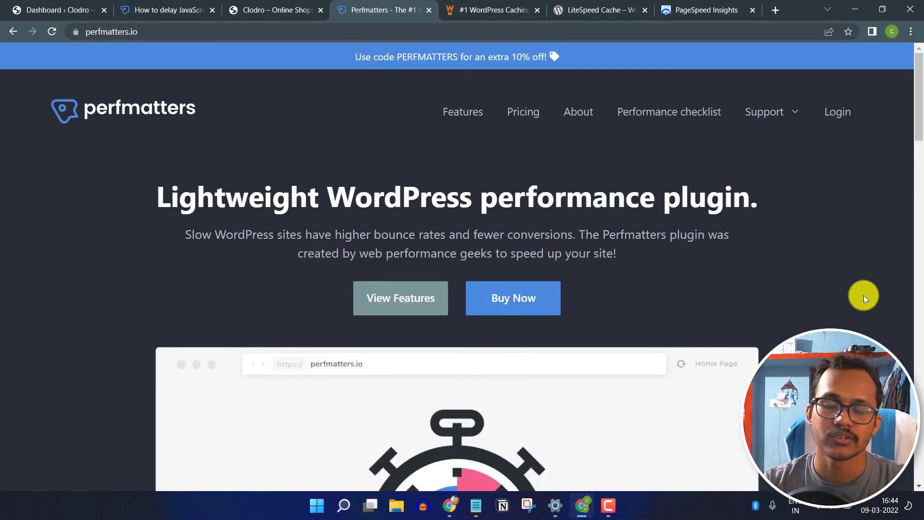